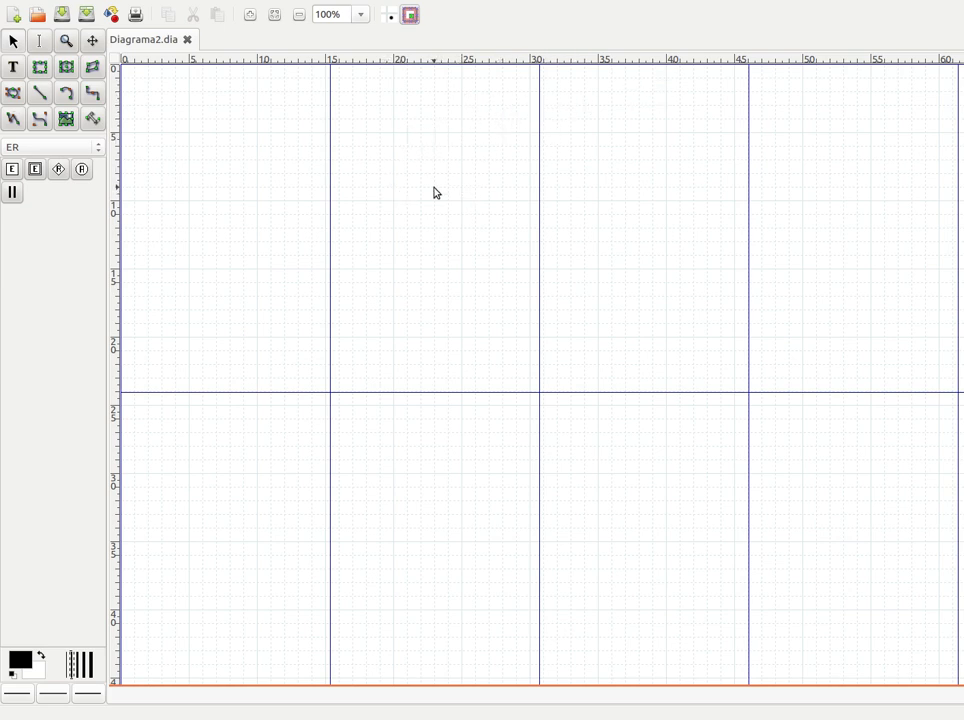
Add an ER entity to the diagram and move it to about 18 on the horizontal ruler and 4 on the vertical ruler
left_click(8, 171)
left_click(520, 115)
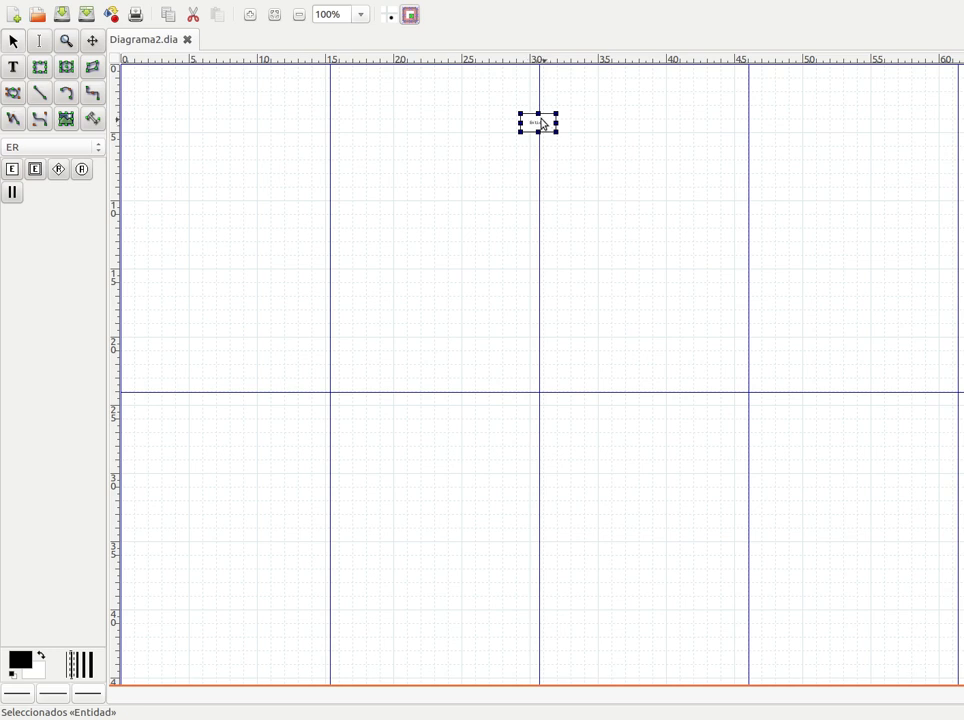
left_click_drag(538, 122, 387, 128)
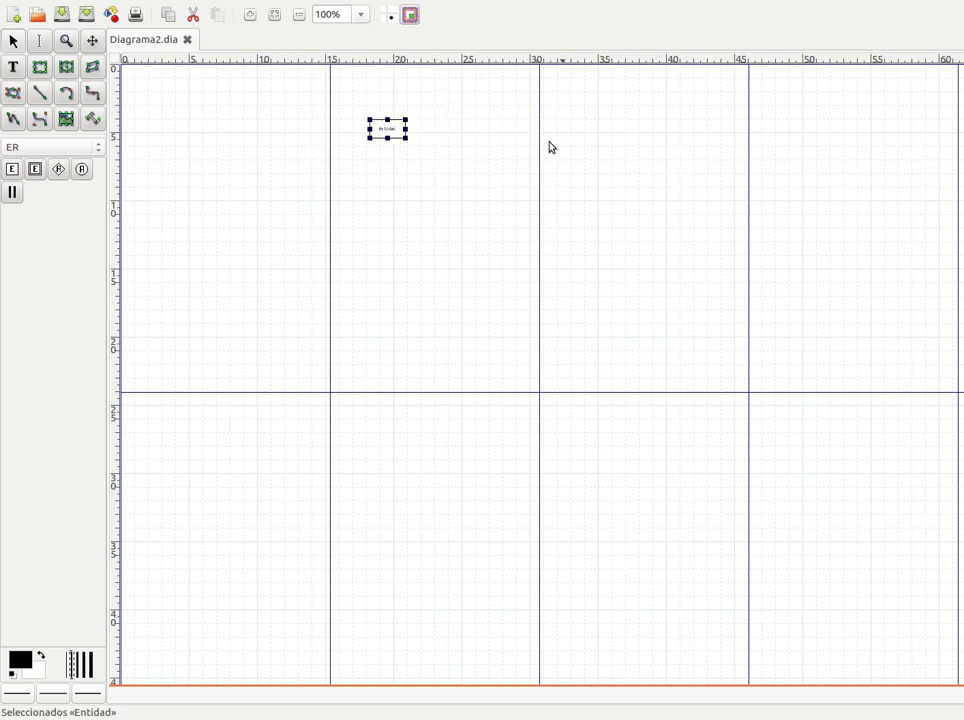
Look through the other available shape sheets, displaying the Base de datos sheet and the UML sheet
left_click(100, 147)
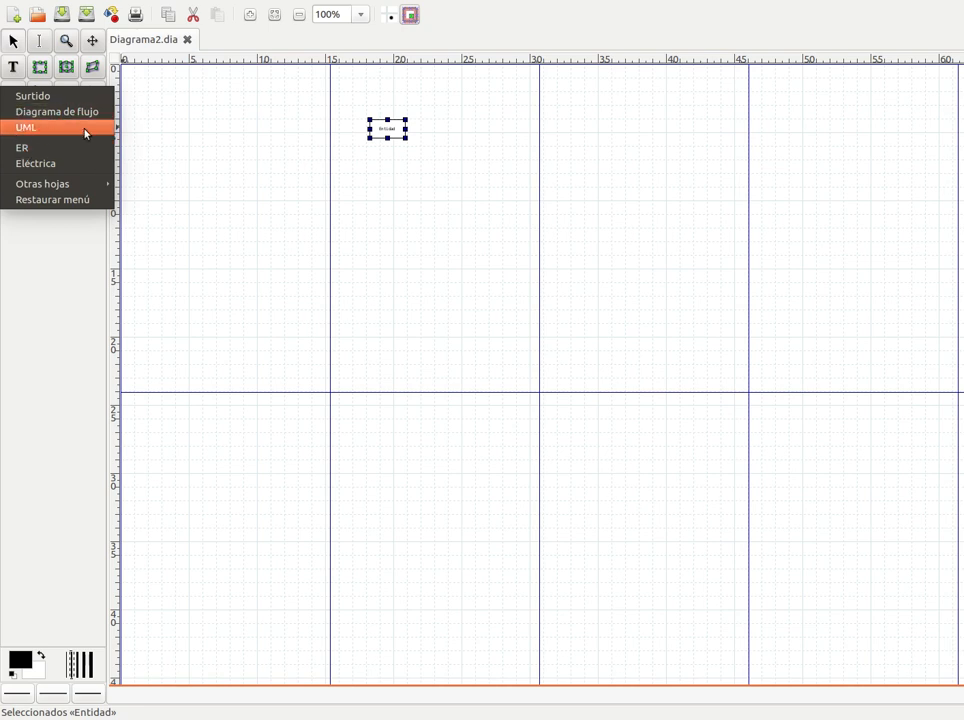
mouse_move(105, 187)
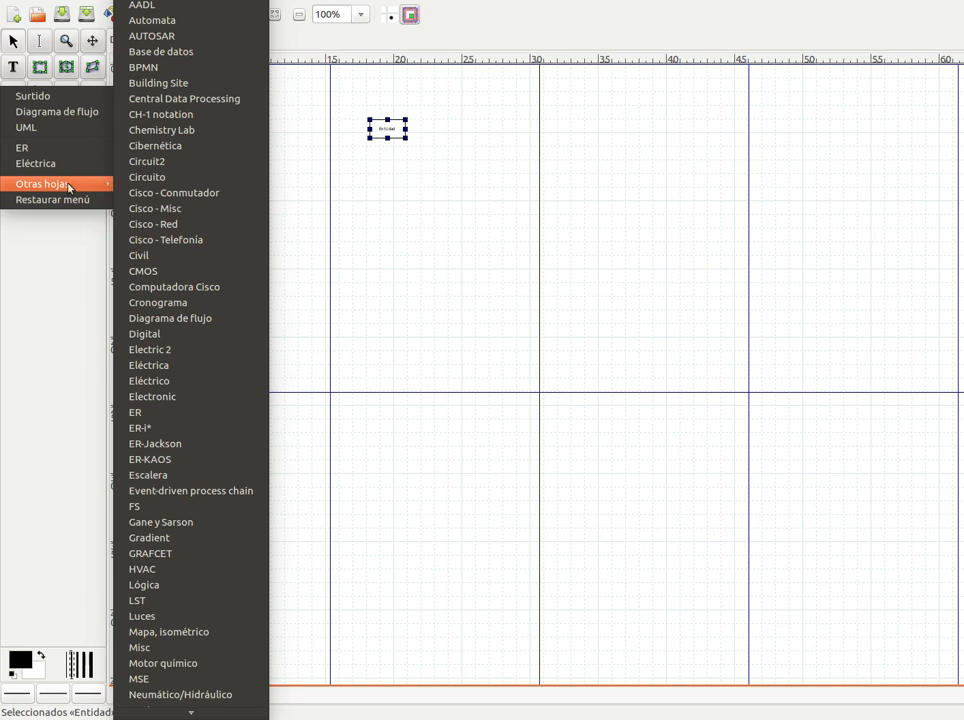
scroll(186, 80, "down", 3)
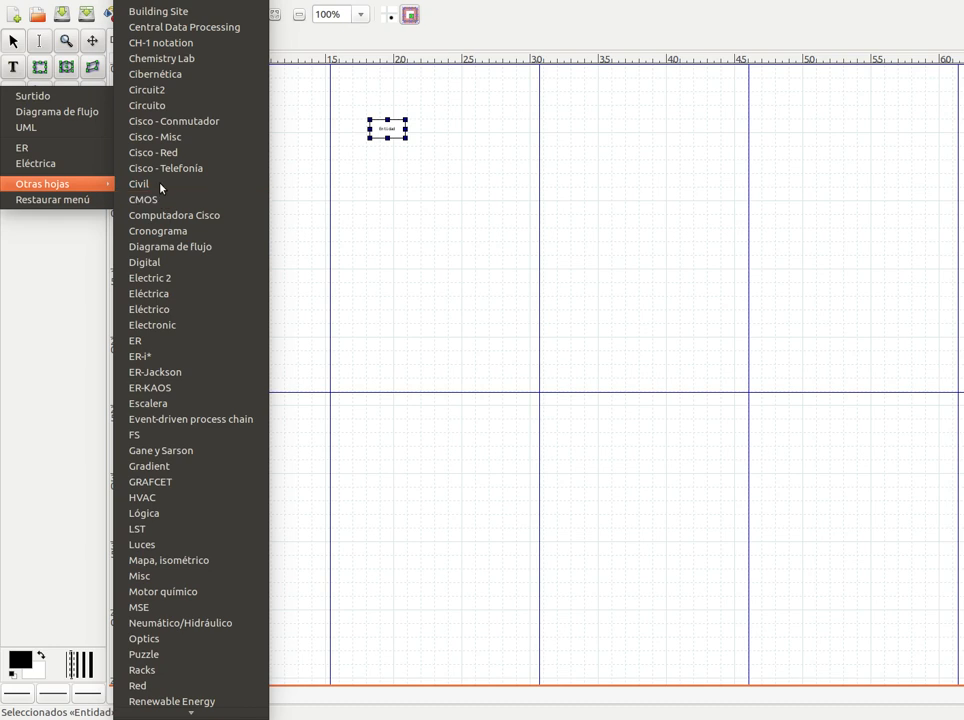
scroll(165, 126, "up", 1)
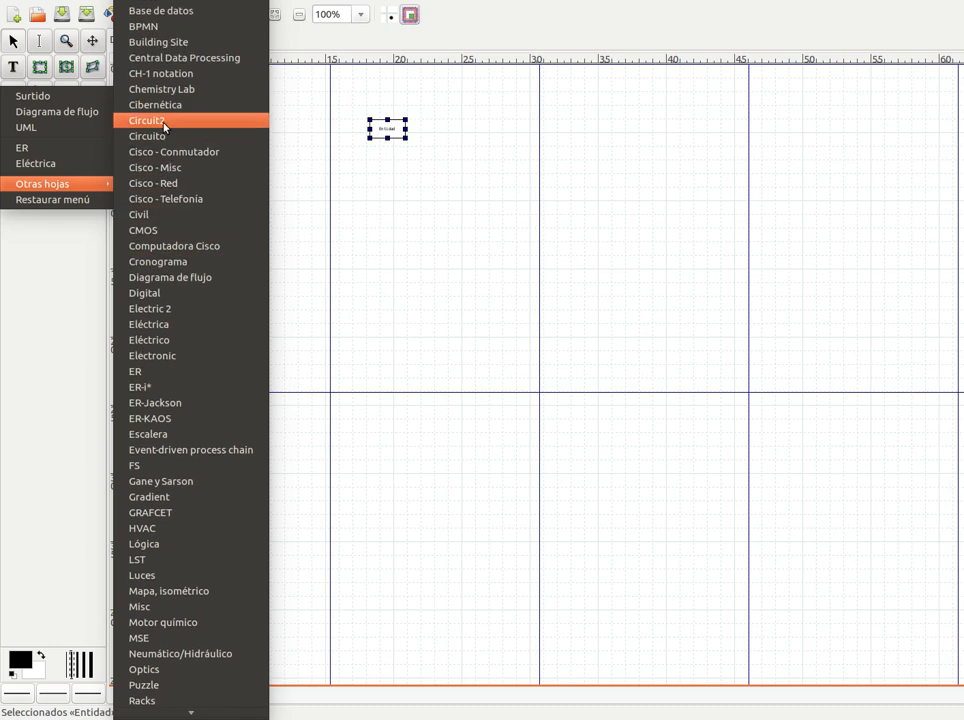
scroll(165, 126, "up", 2)
left_click(166, 52)
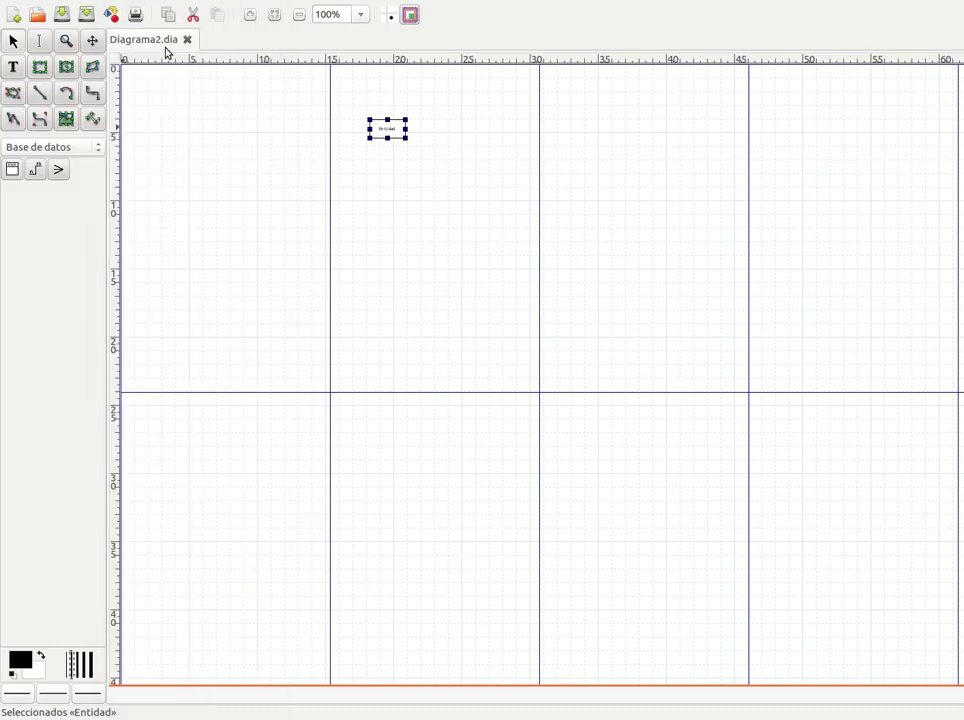
left_click(98, 152)
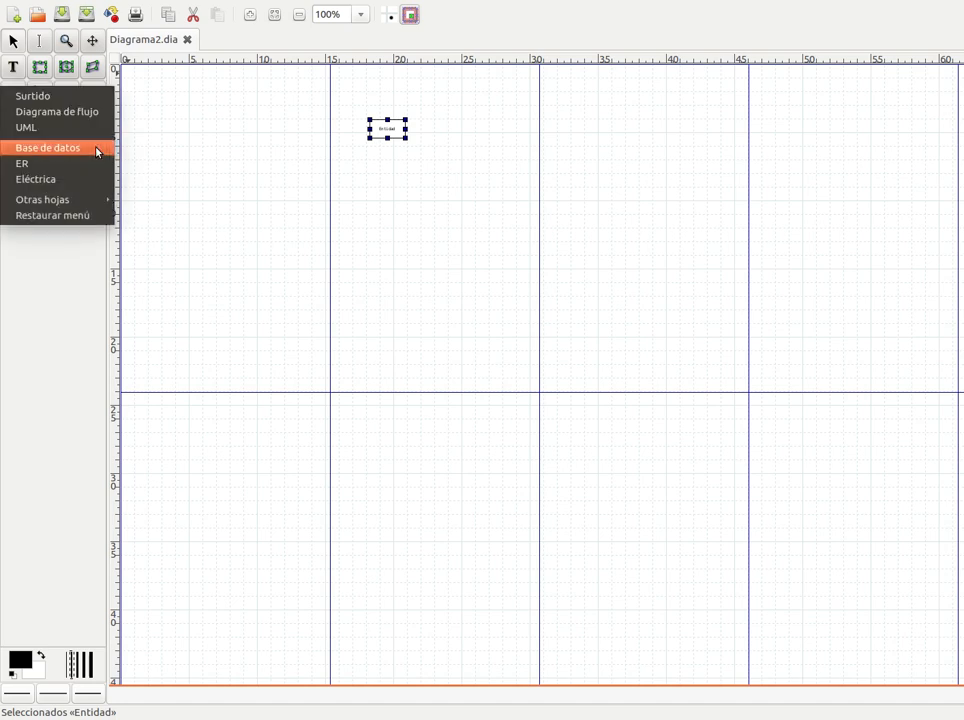
left_click(52, 128)
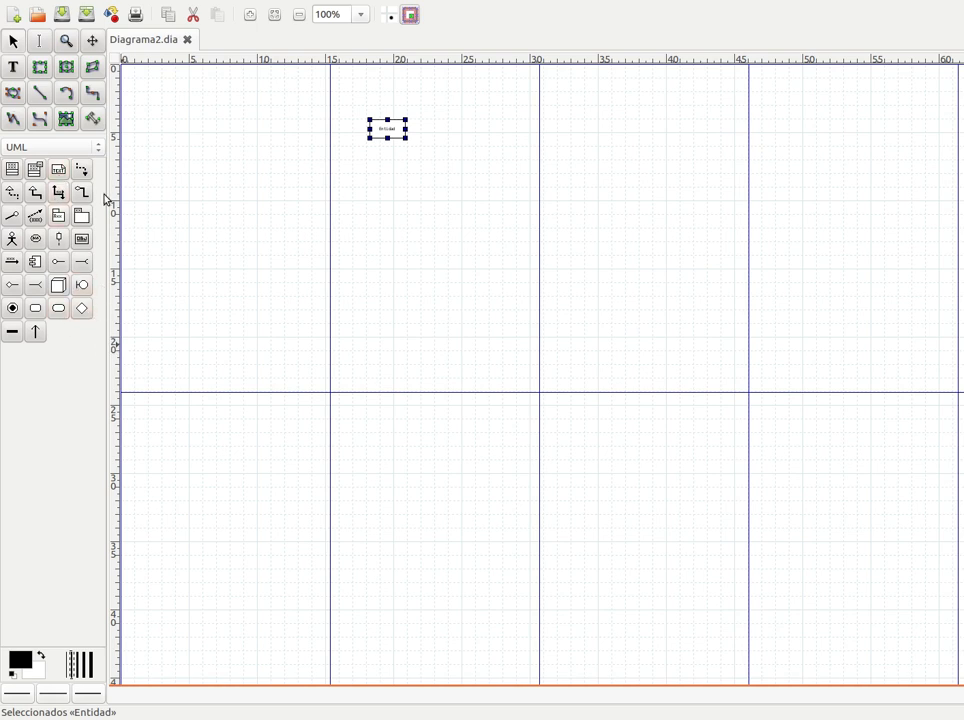
Display the Cisco - Red, Cisco - Misc and Cisco - Conmutador shape sheets one after another
left_click(100, 148)
mouse_move(103, 224)
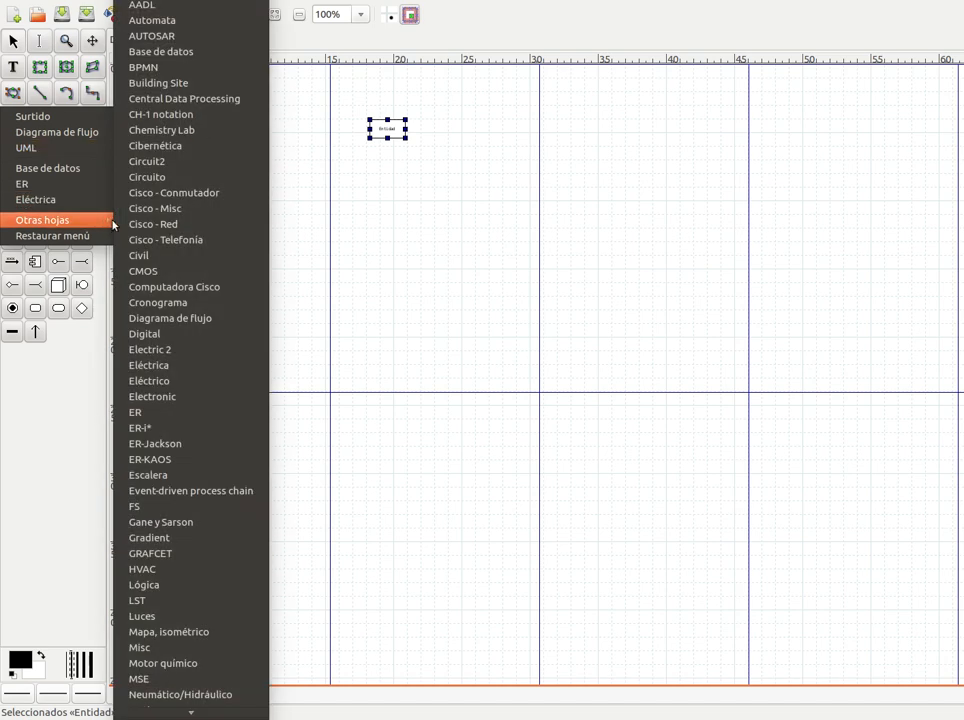
scroll(218, 390, "down", 1)
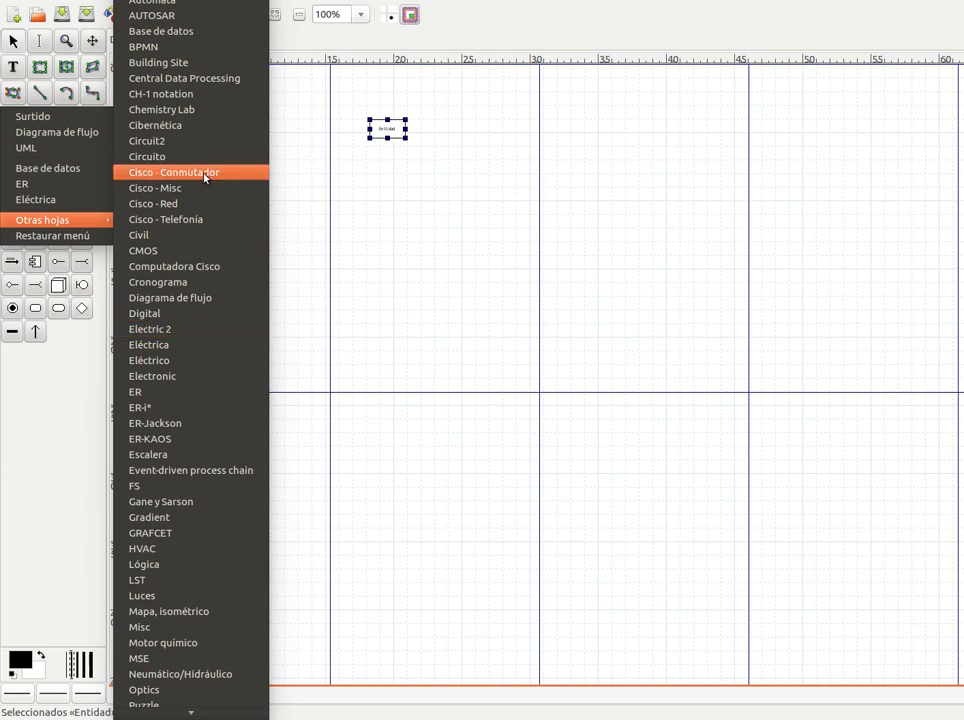
left_click(146, 204)
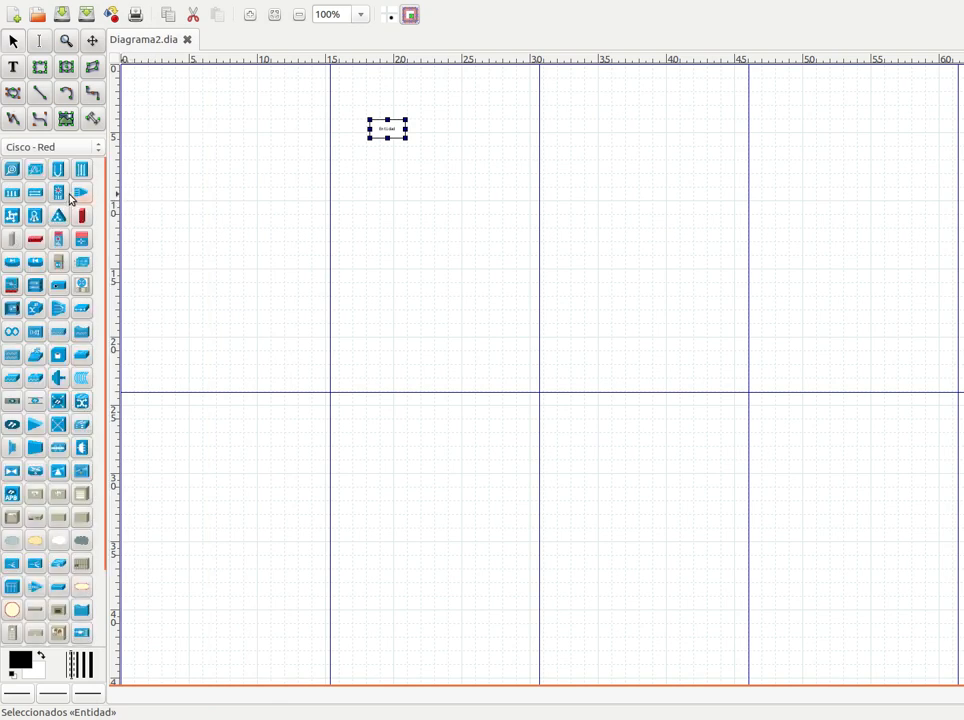
left_click(99, 148)
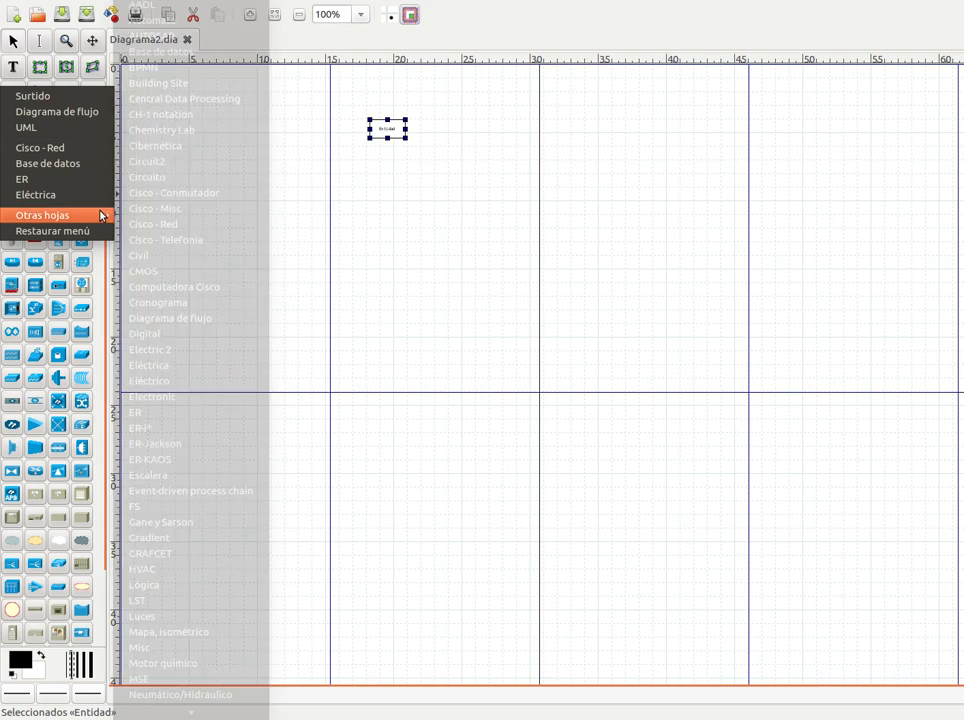
left_click(229, 208)
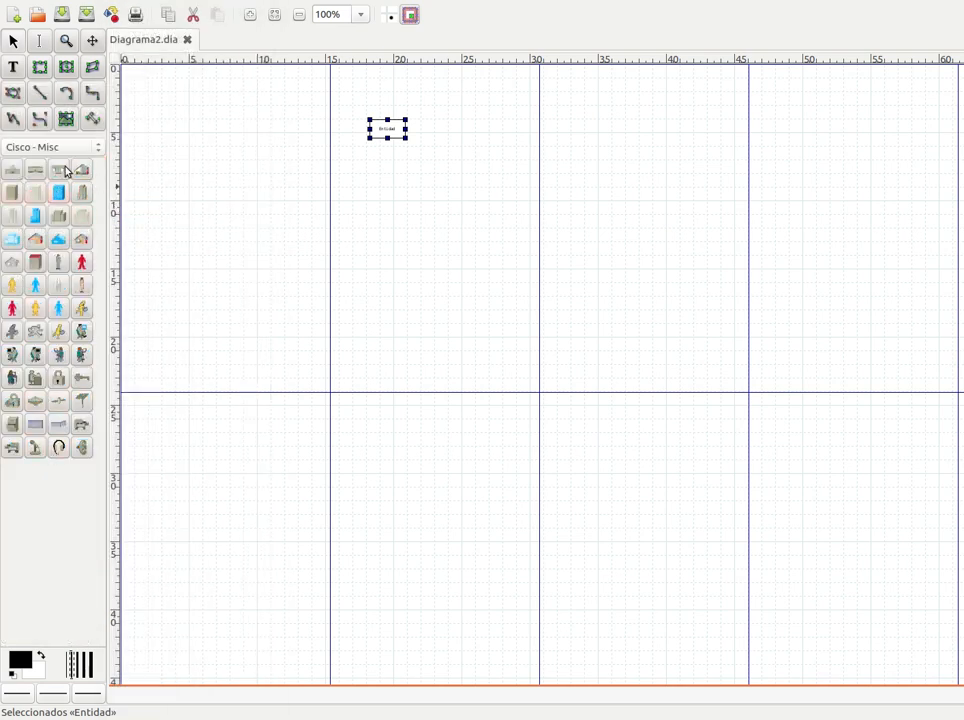
left_click(99, 150)
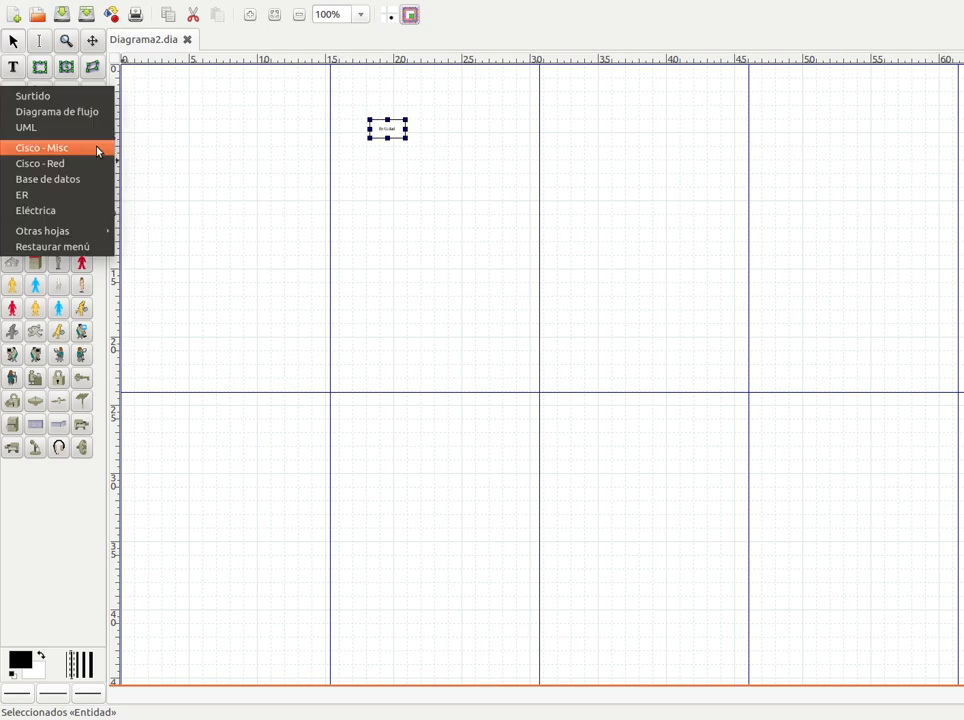
mouse_move(98, 230)
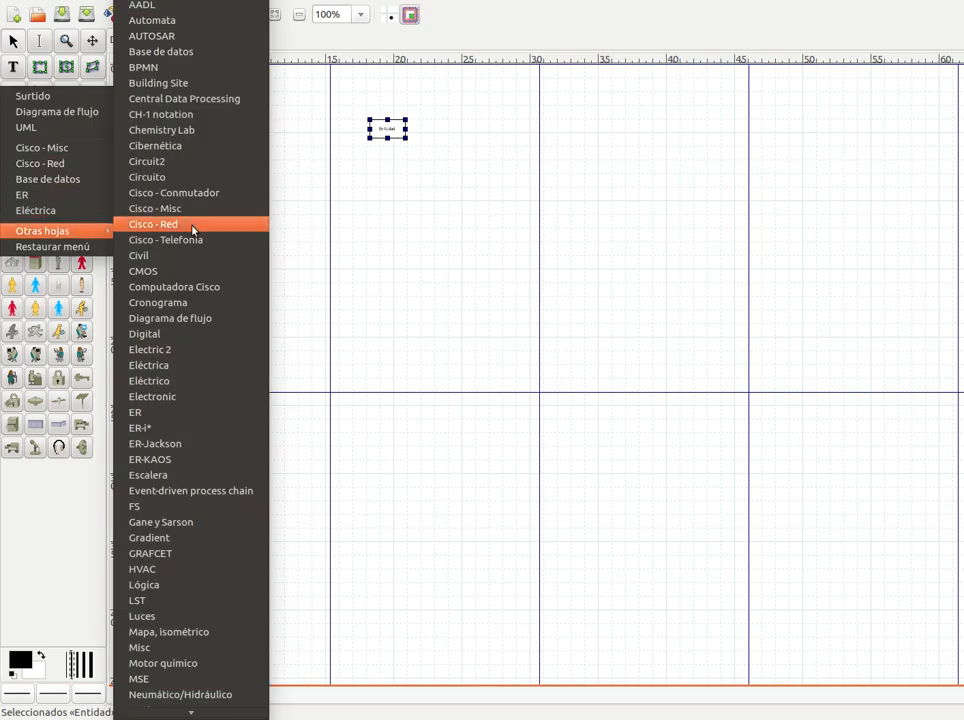
left_click(200, 192)
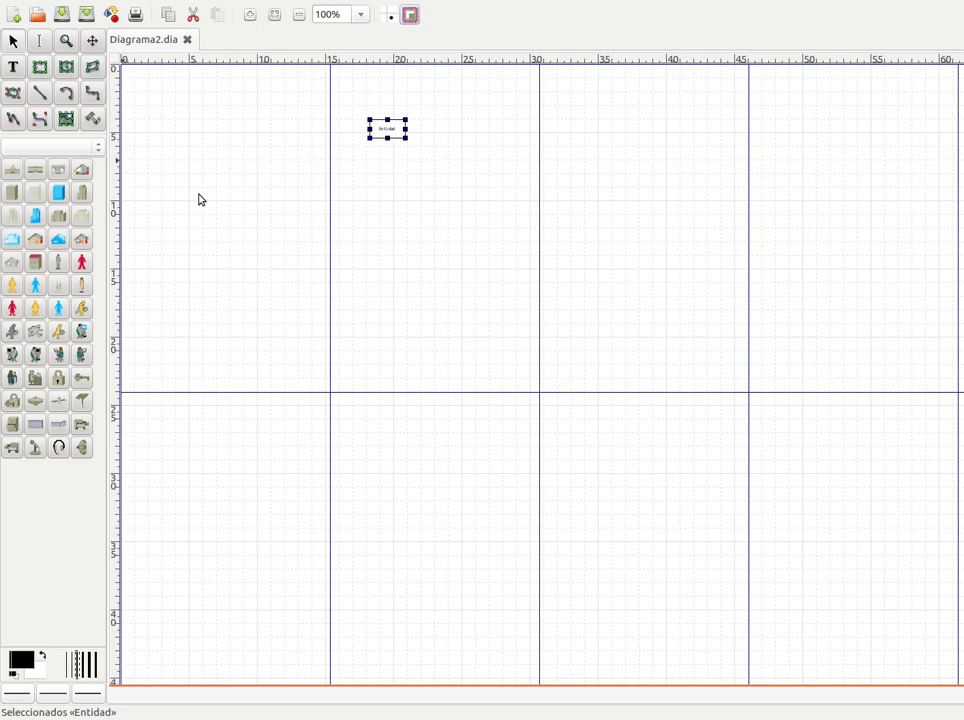
Display the Red shape sheet and return to the ER shape sheet
left_click(106, 149)
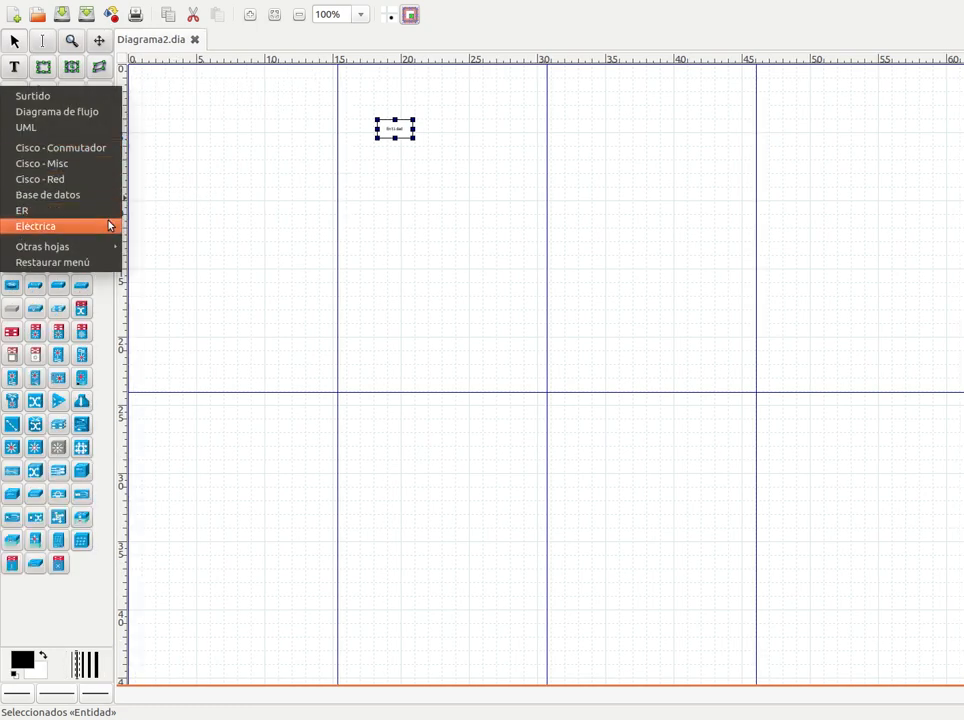
mouse_move(110, 250)
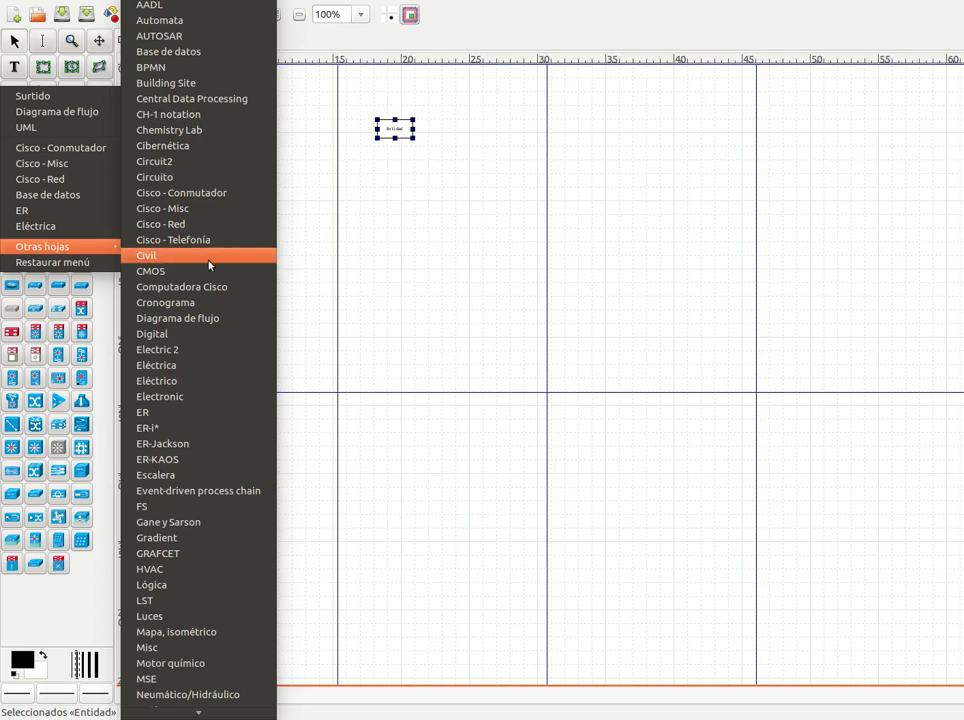
scroll(211, 390, "down", 2)
scroll(211, 392, "down", 3)
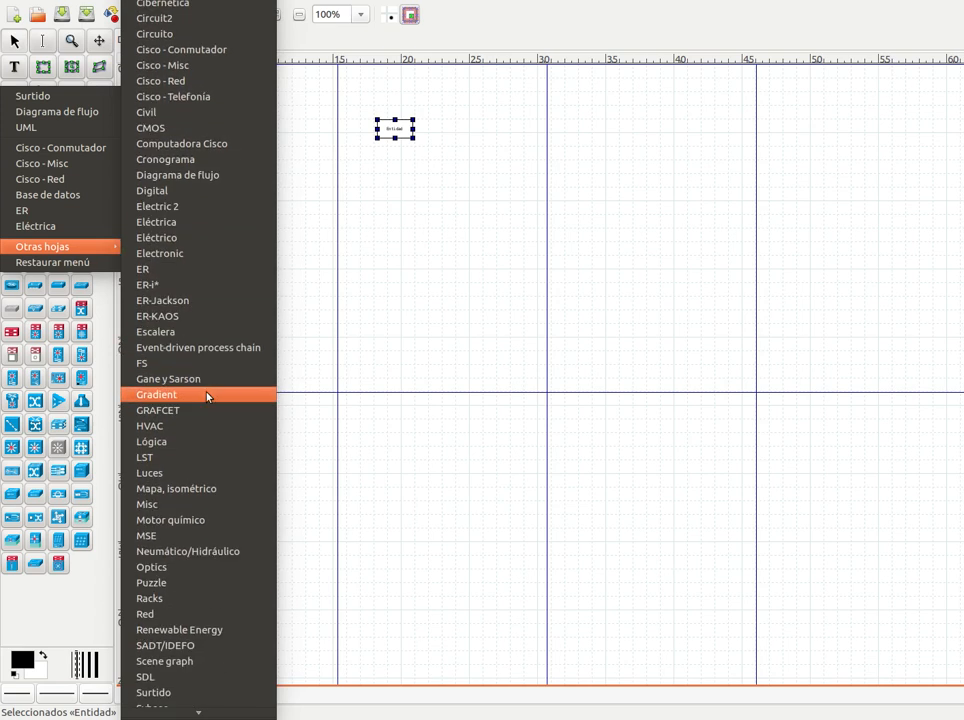
left_click(150, 614)
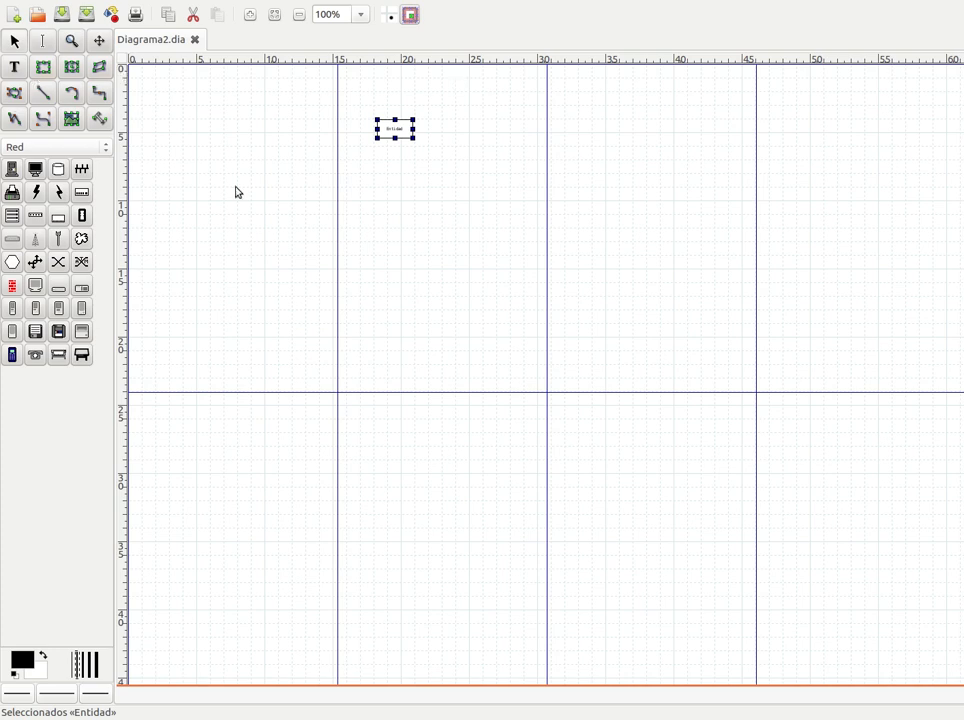
left_click(105, 148)
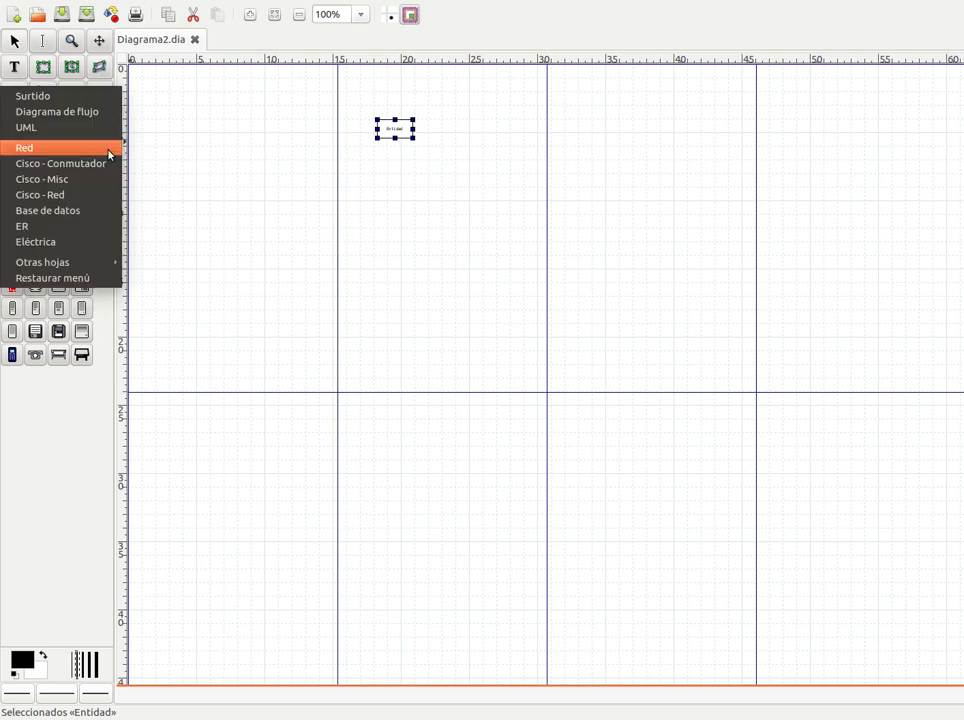
left_click(50, 228)
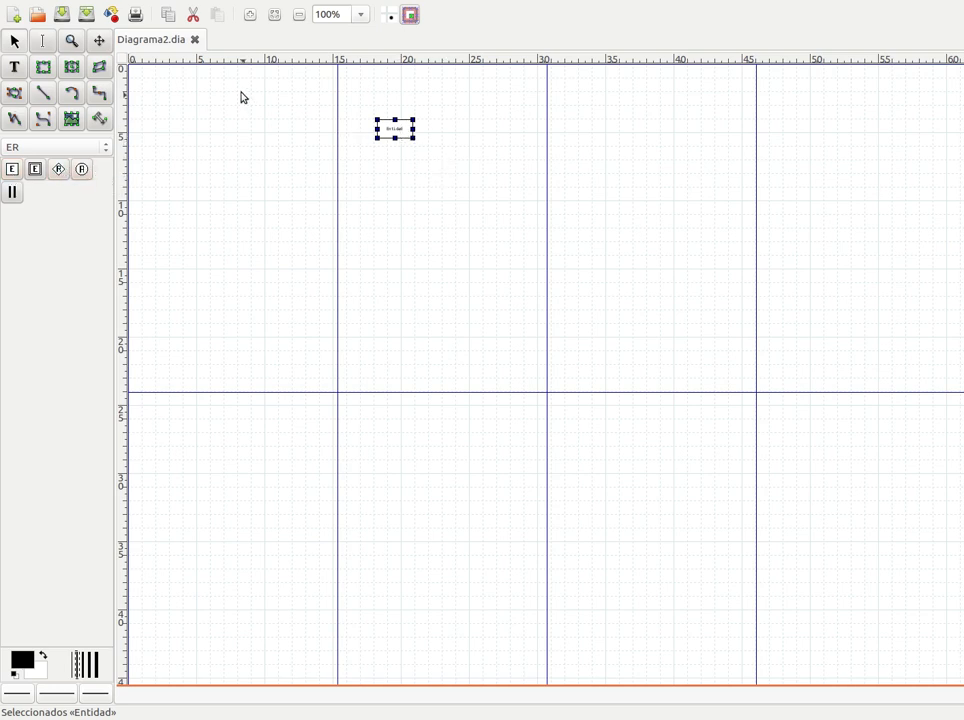
Bring the entity into view and set the diagram magnification to 372%
left_click(249, 16)
left_click(249, 16)
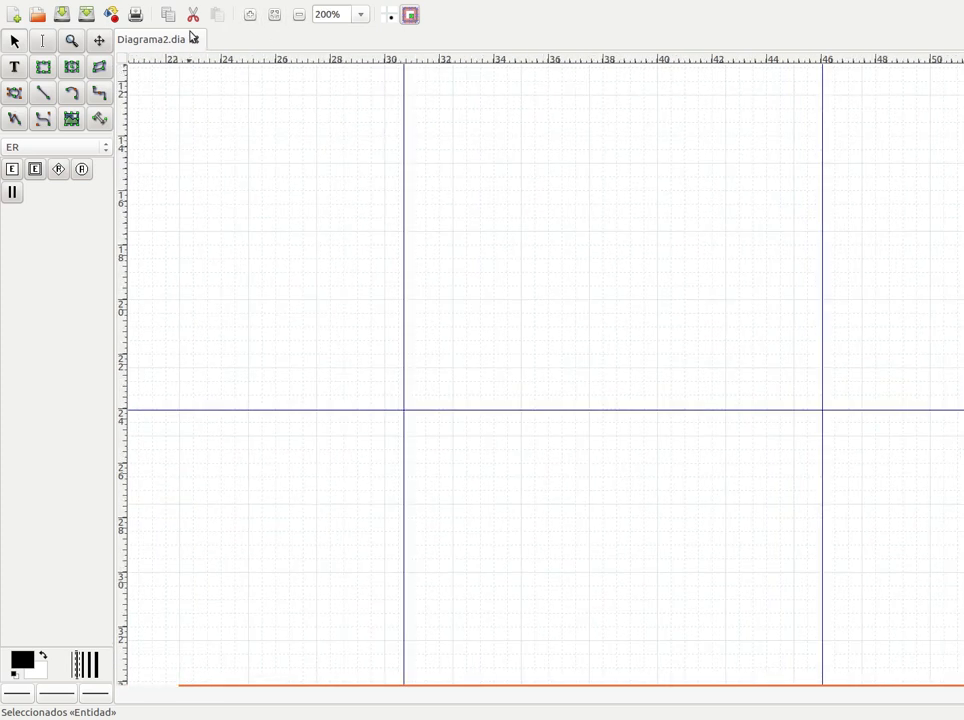
left_click(276, 16)
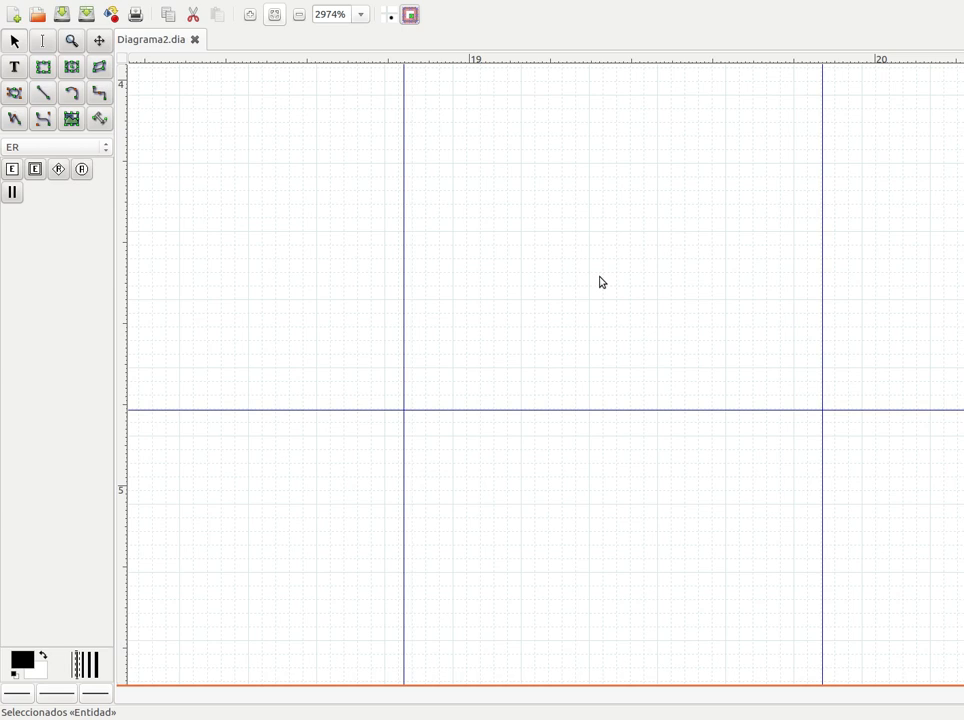
left_click(298, 15)
left_click(298, 15)
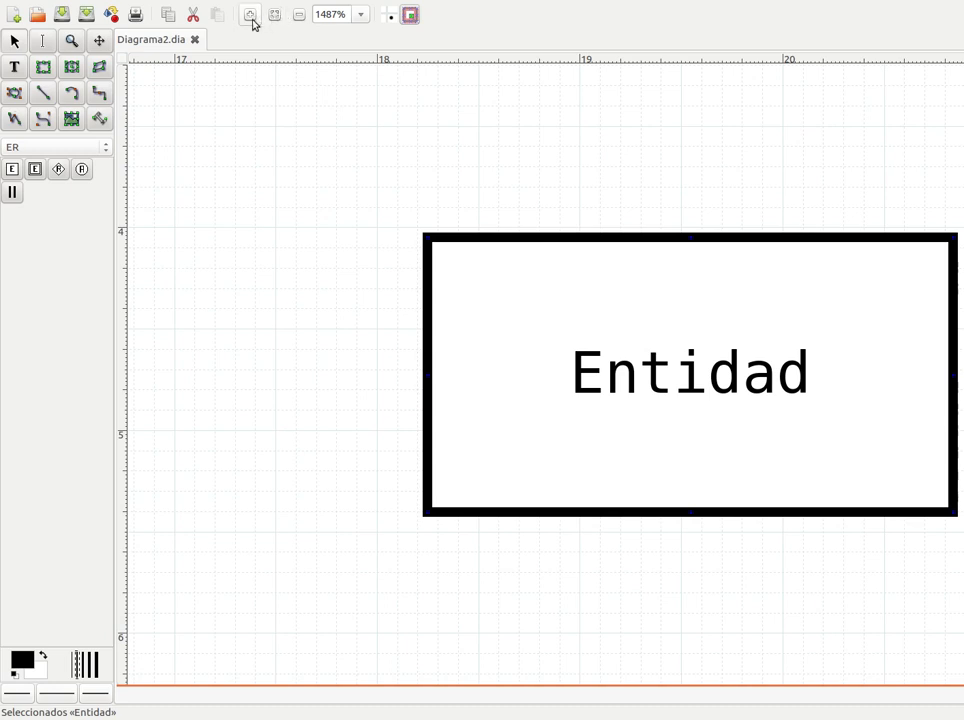
left_click(298, 15)
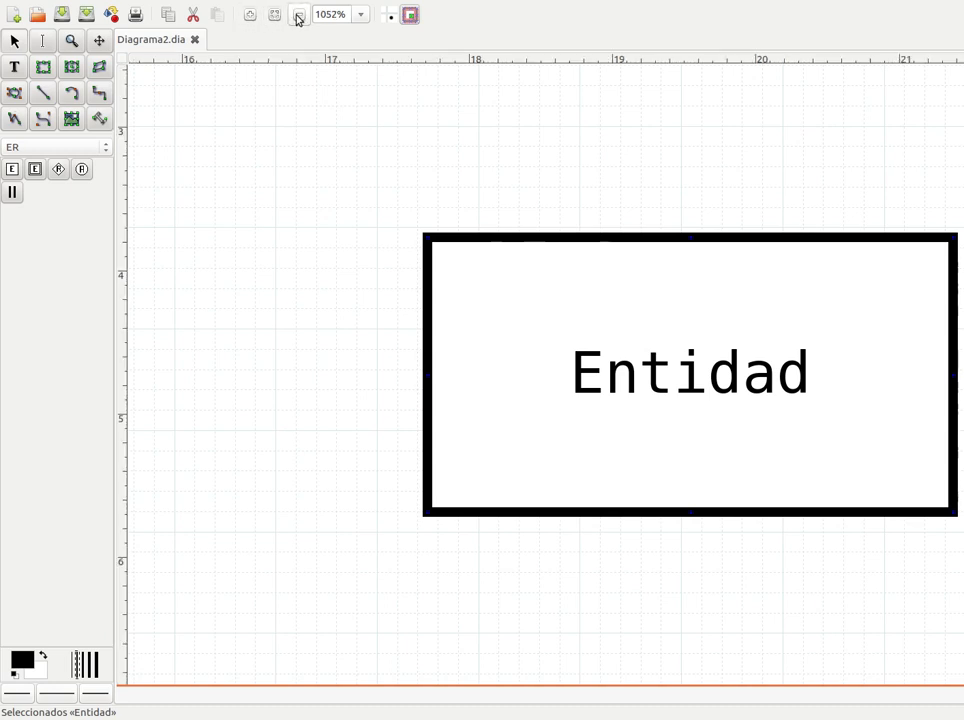
left_click(298, 15)
left_click(298, 15)
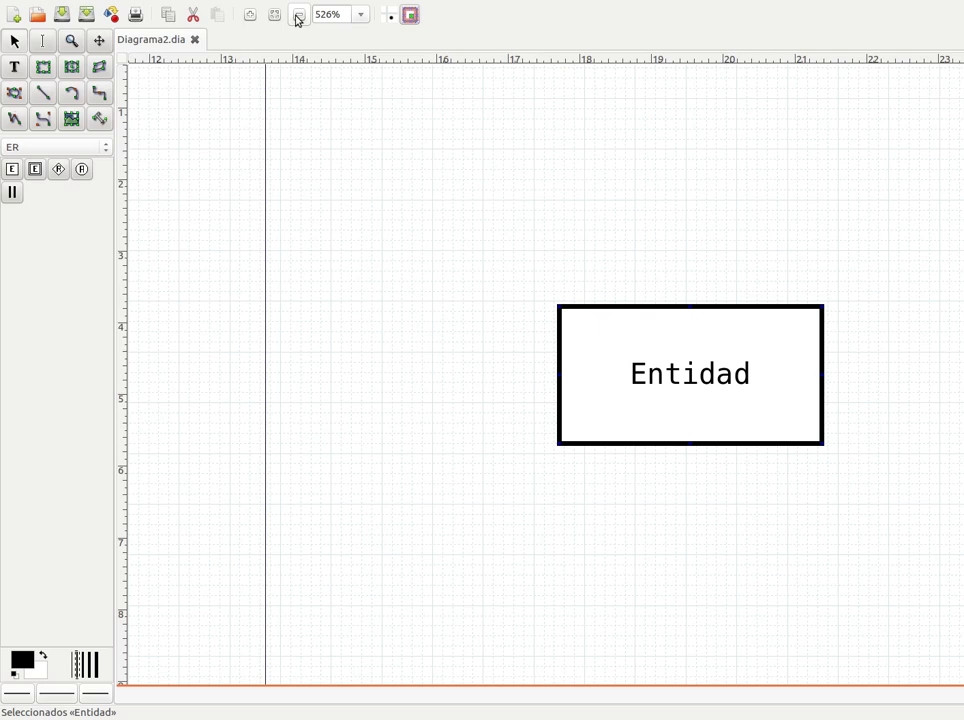
left_click(298, 15)
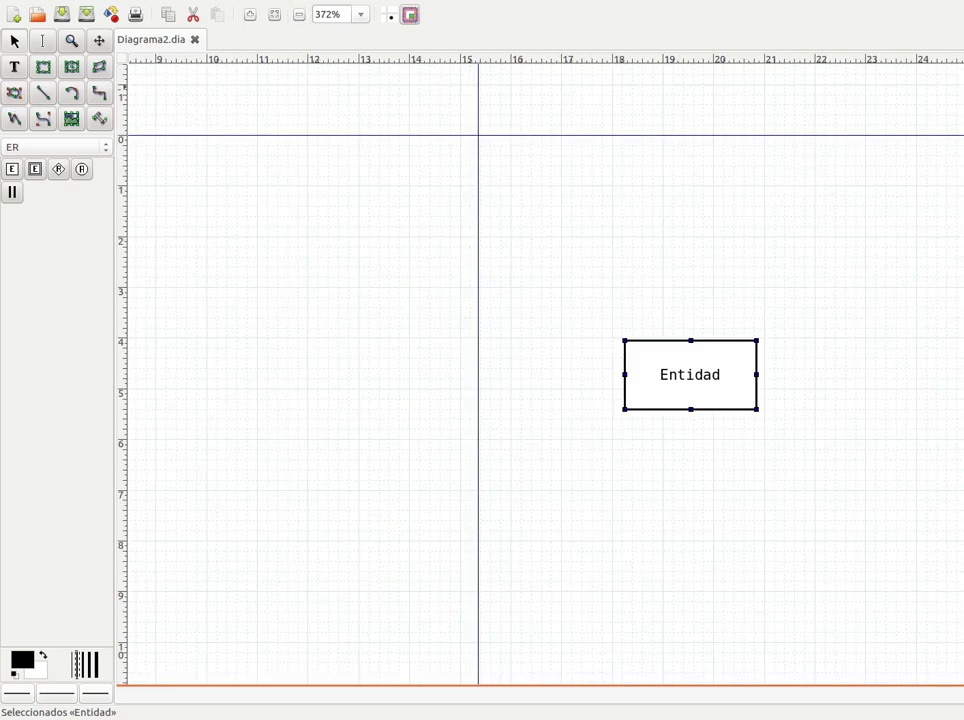
Review the font and font style options in the default properties of the ER entity, leaving the defaults as they are
double_click(10, 170)
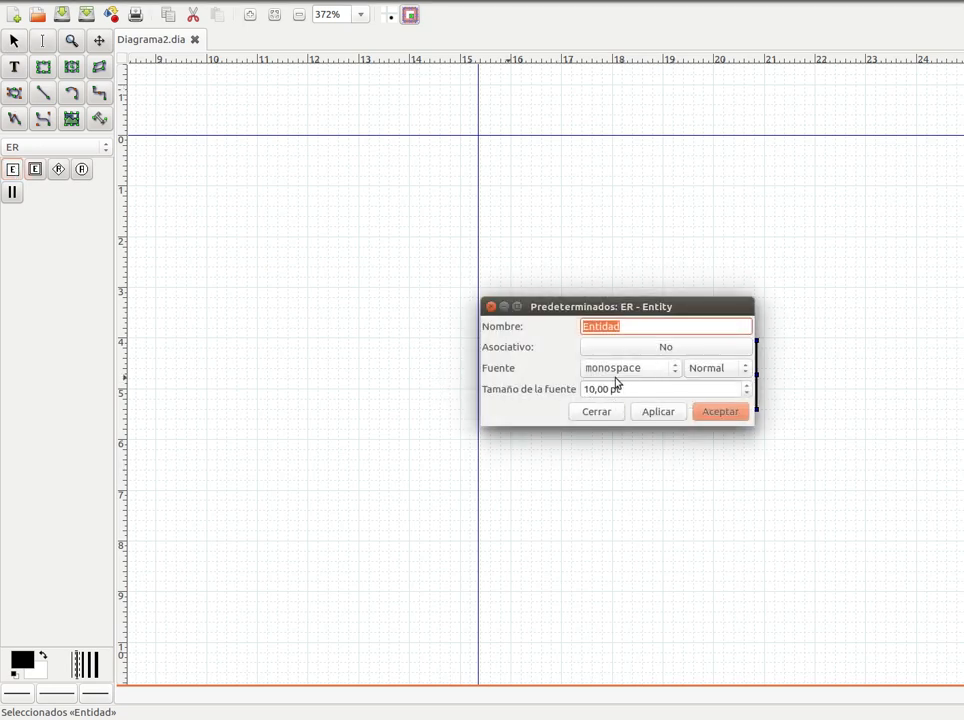
left_click(676, 373)
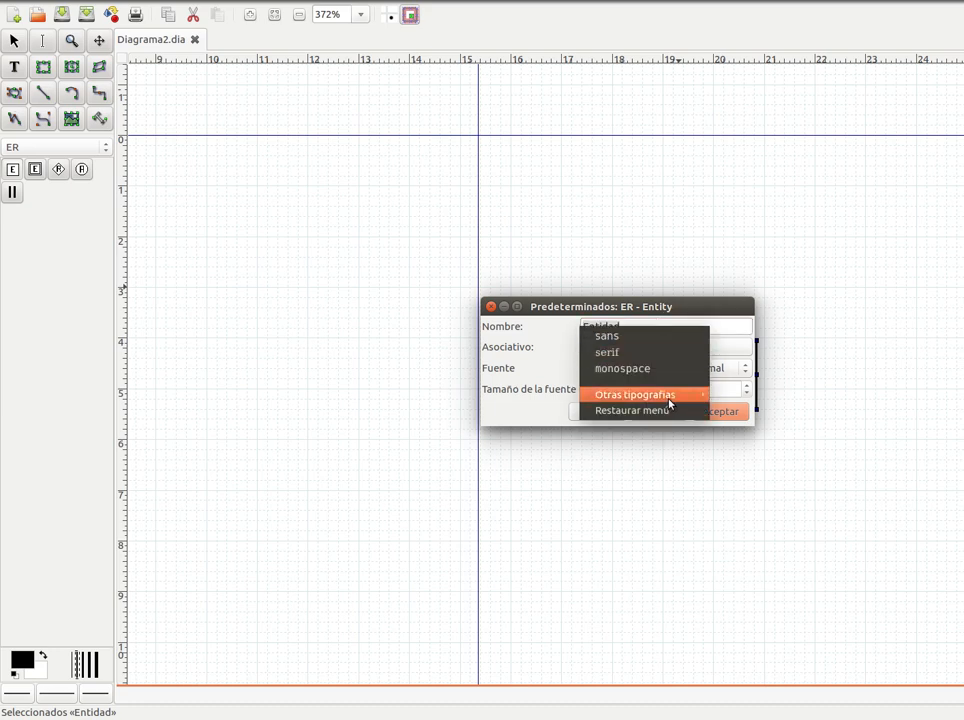
mouse_move(700, 396)
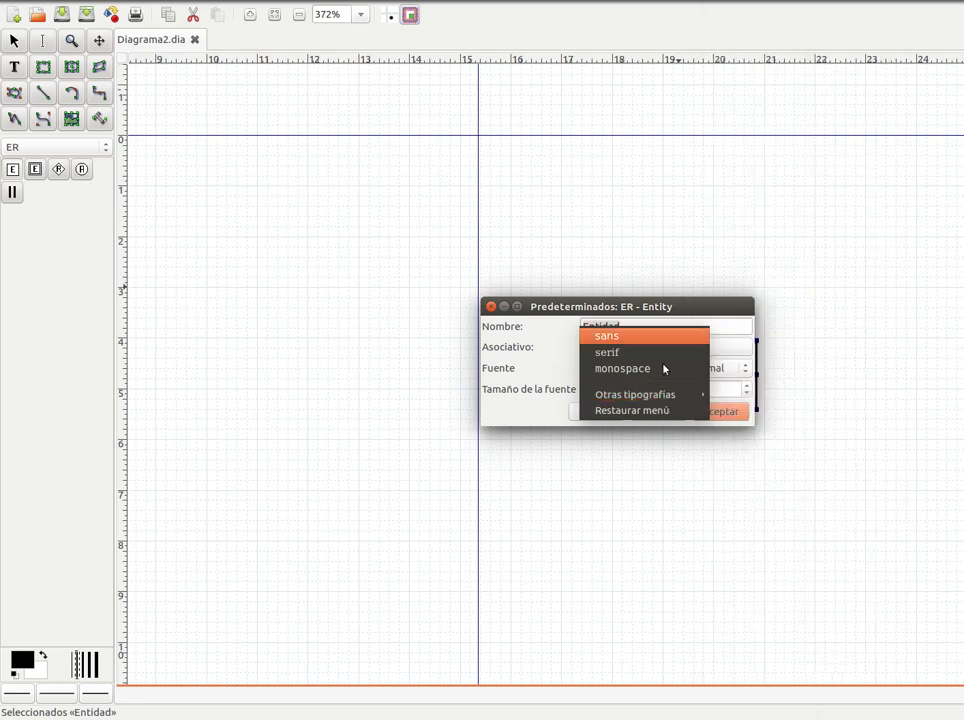
left_click(644, 306)
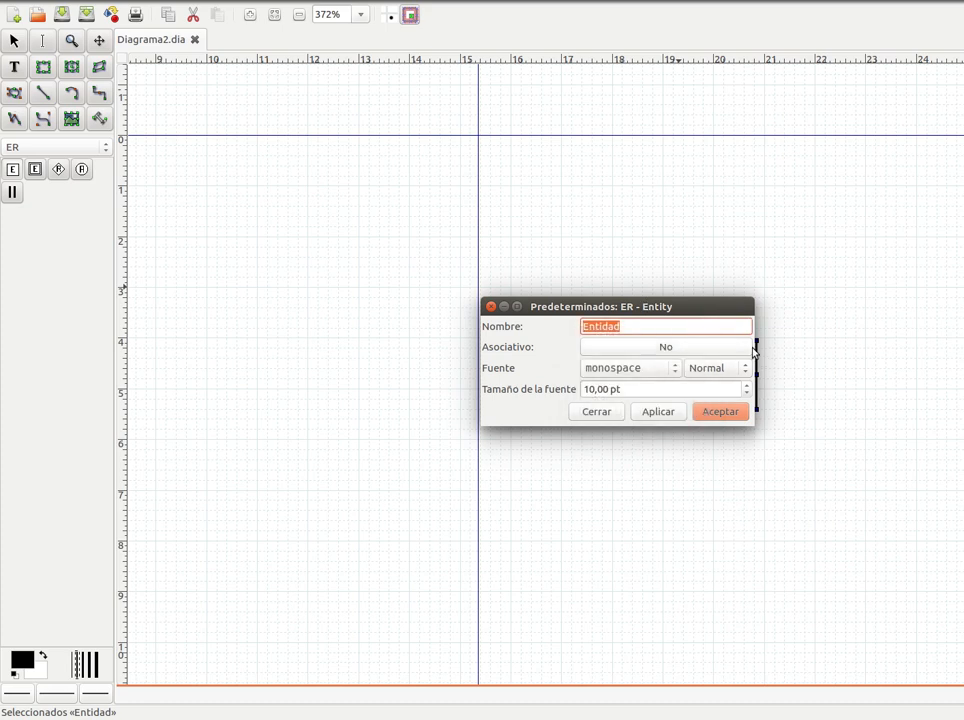
left_click(722, 370)
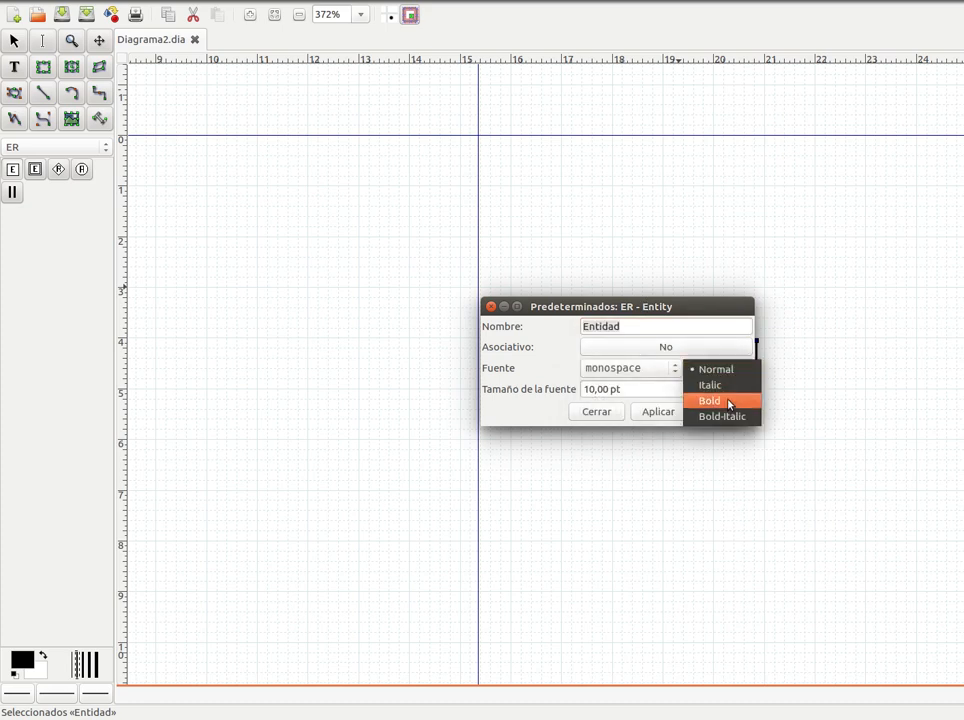
left_click(715, 316)
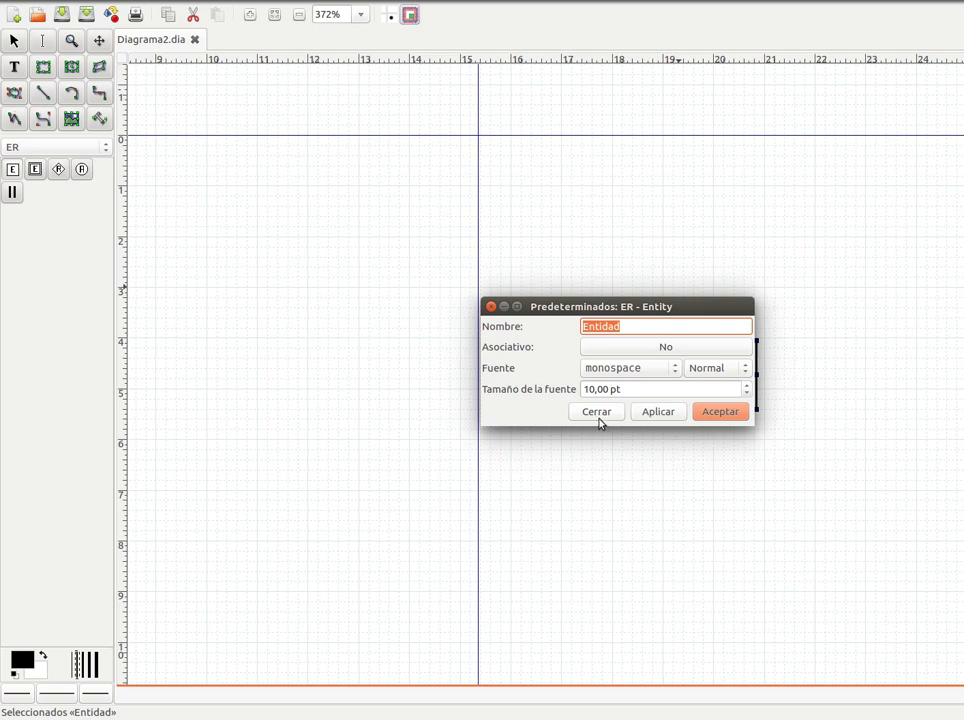
left_click(600, 419)
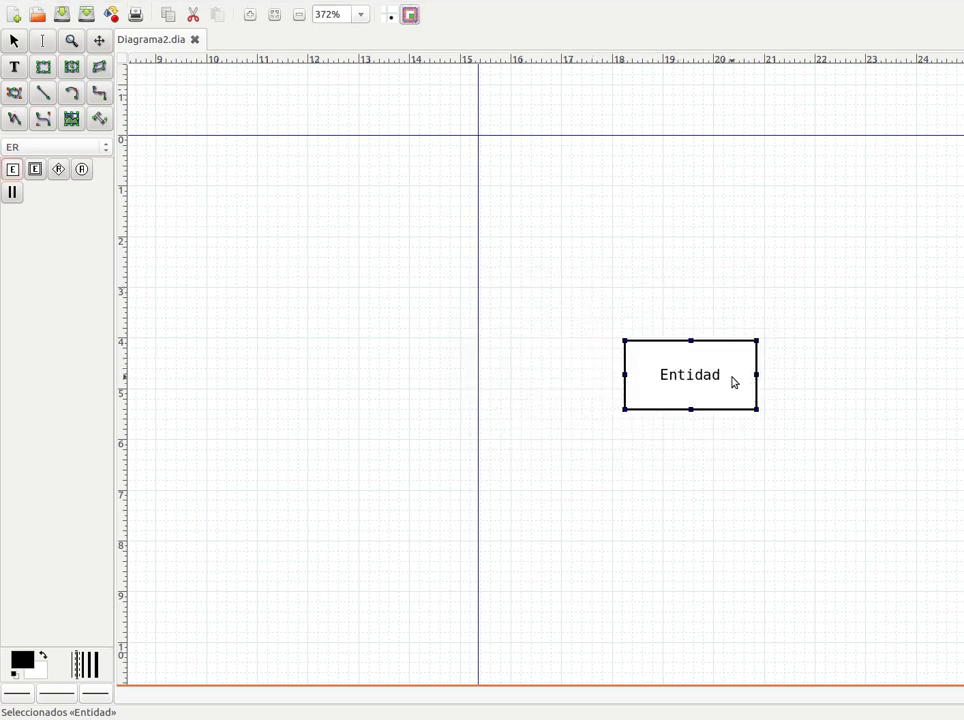
double_click(691, 372)
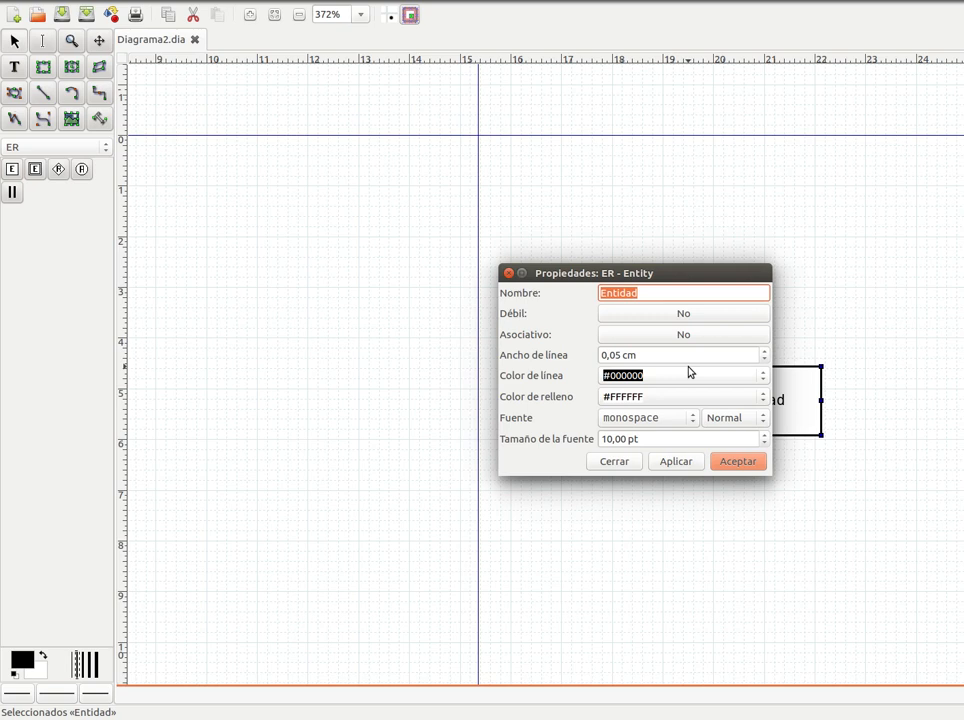
left_click(624, 463)
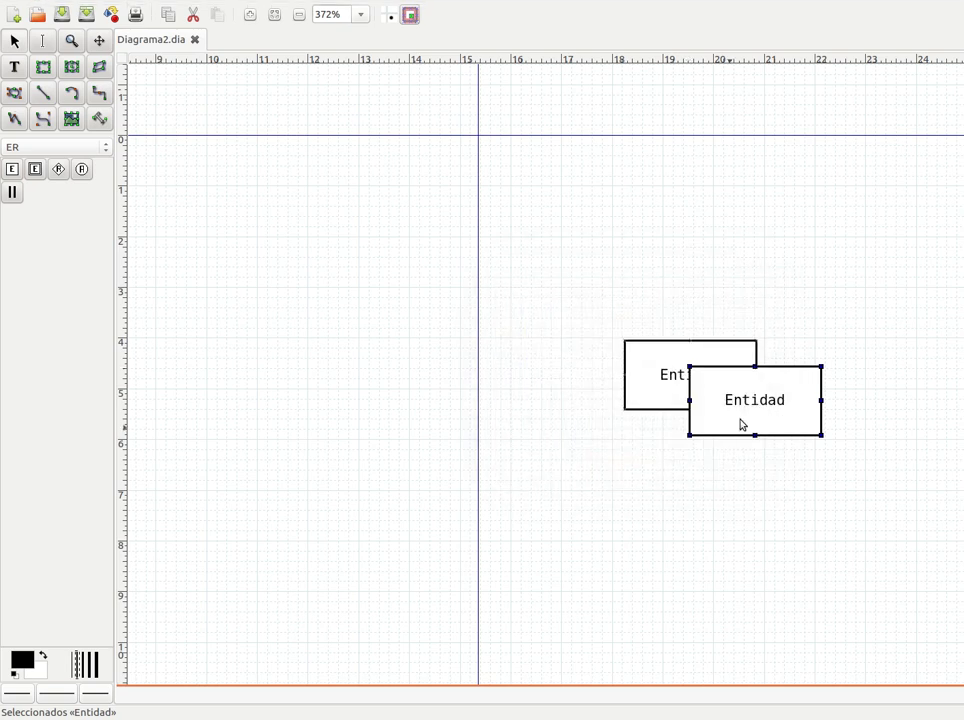
key("Delete")
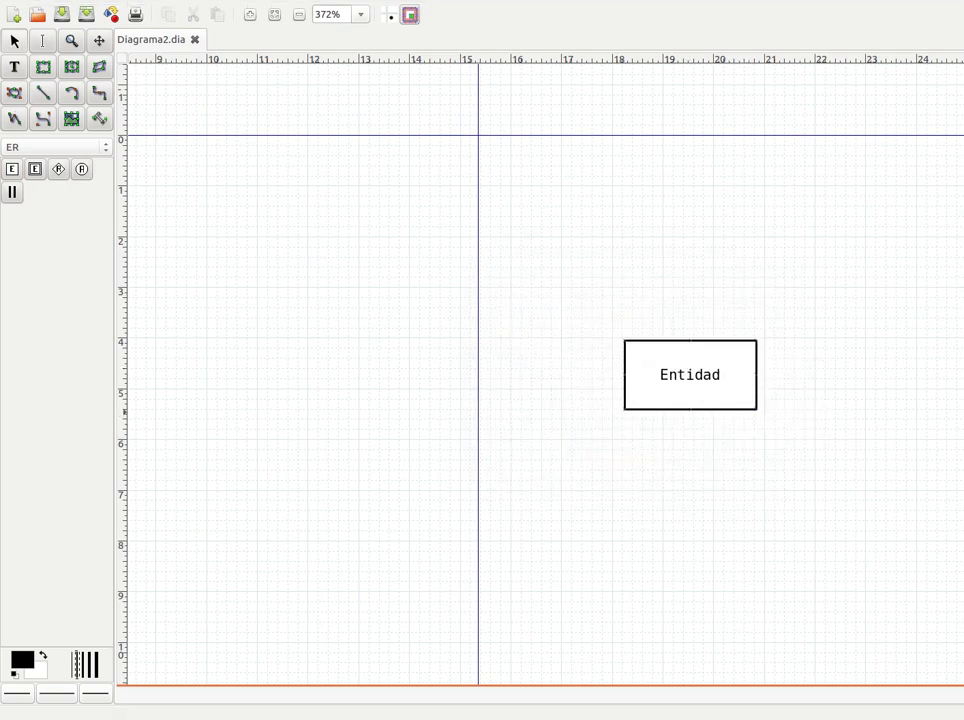
Rename the entity as Persona and set its fill colour to green #00FF00
left_click(725, 381)
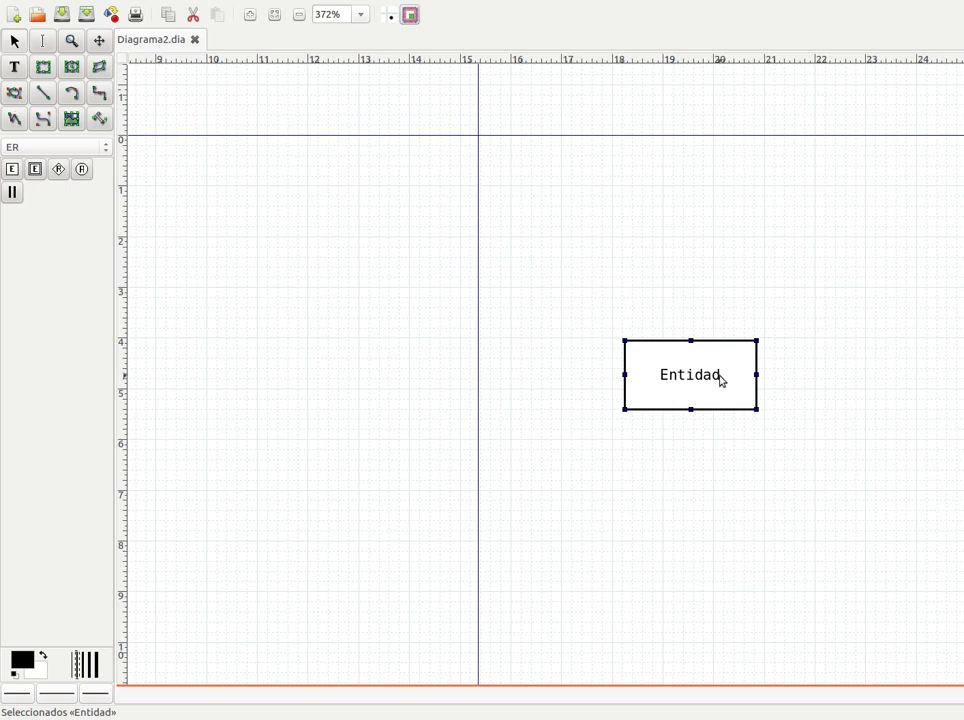
double_click(722, 381)
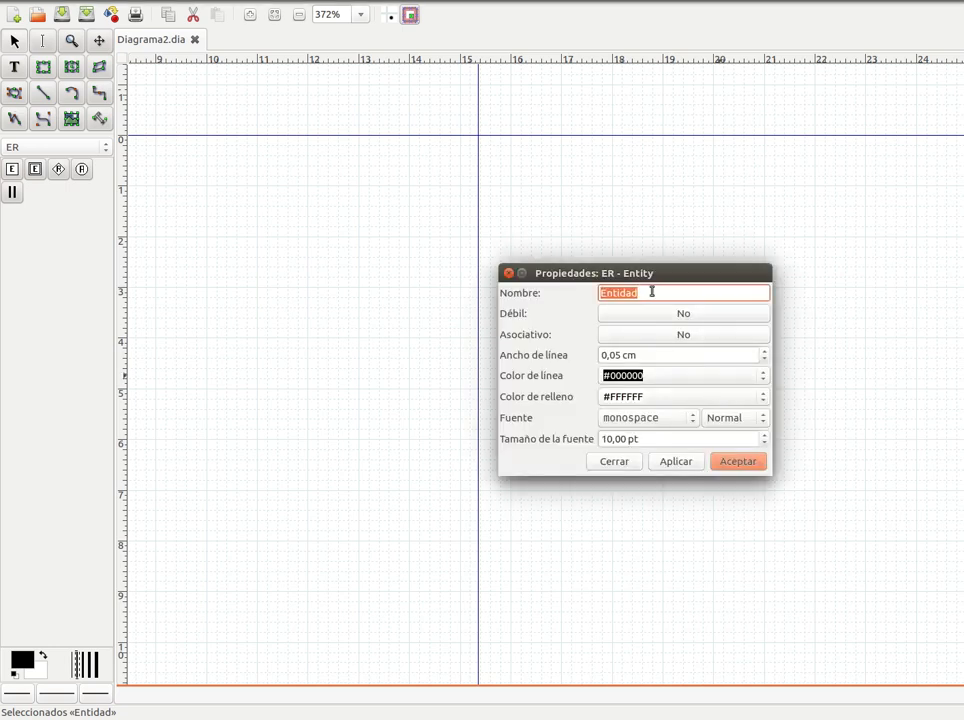
type("Persona")
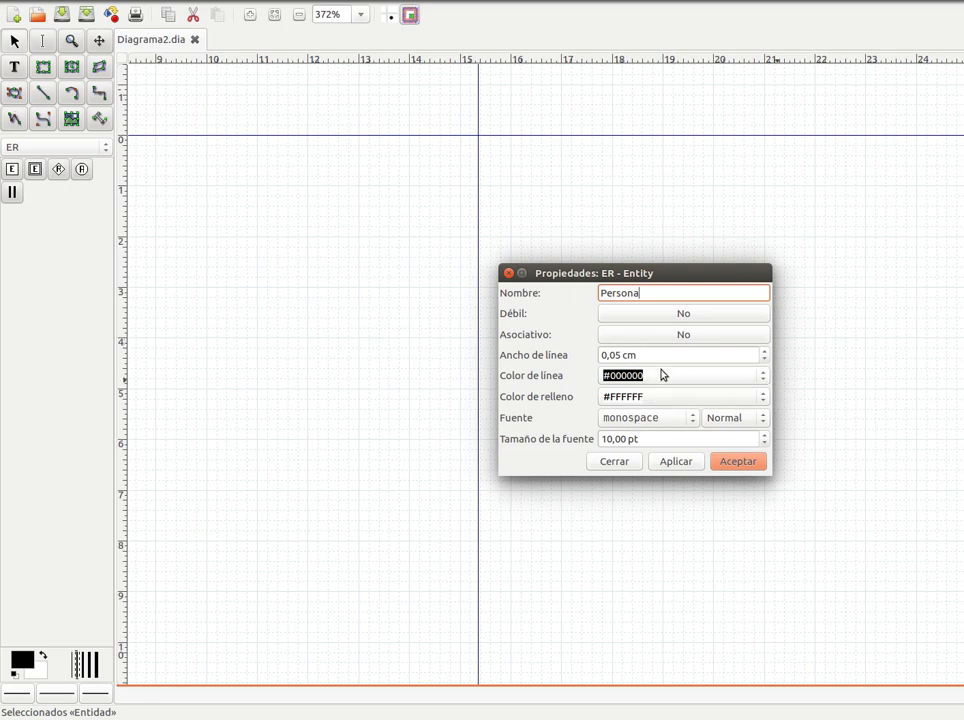
left_click(696, 401)
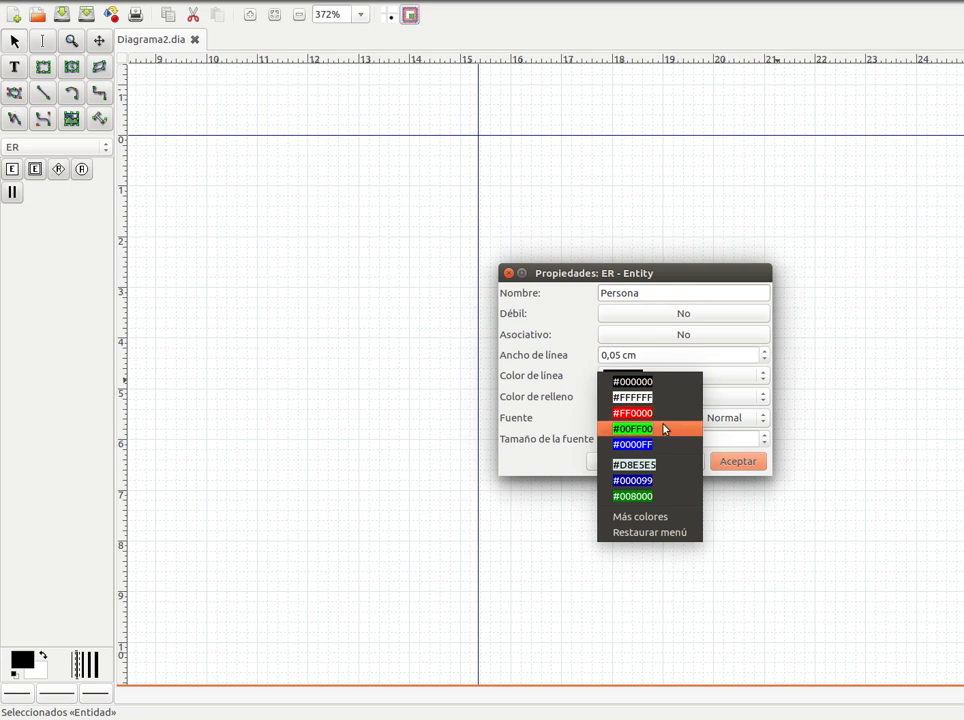
left_click(665, 428)
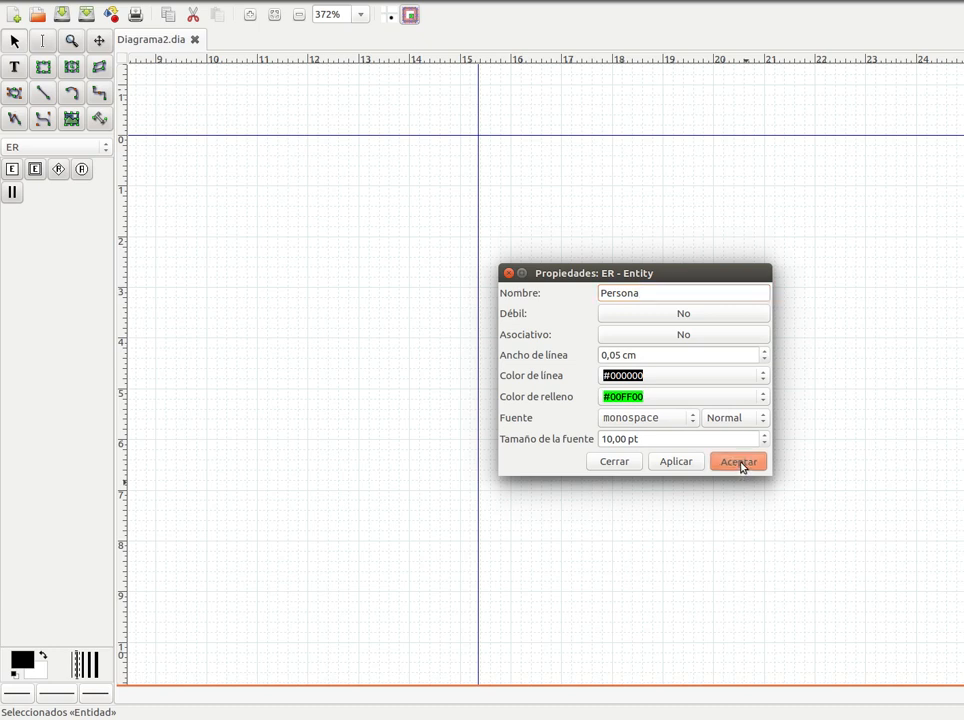
left_click(741, 465)
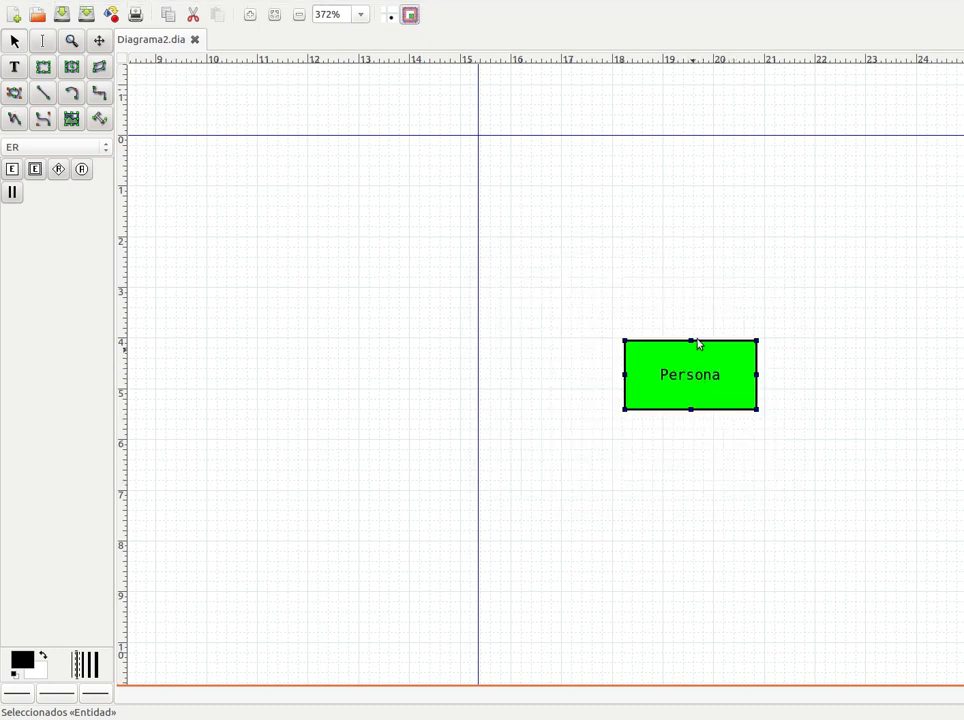
Set the Persona entity's fill colour to white #FFFFFF and shift the entity slightly on the canvas
left_click_drag(723, 361, 742, 344)
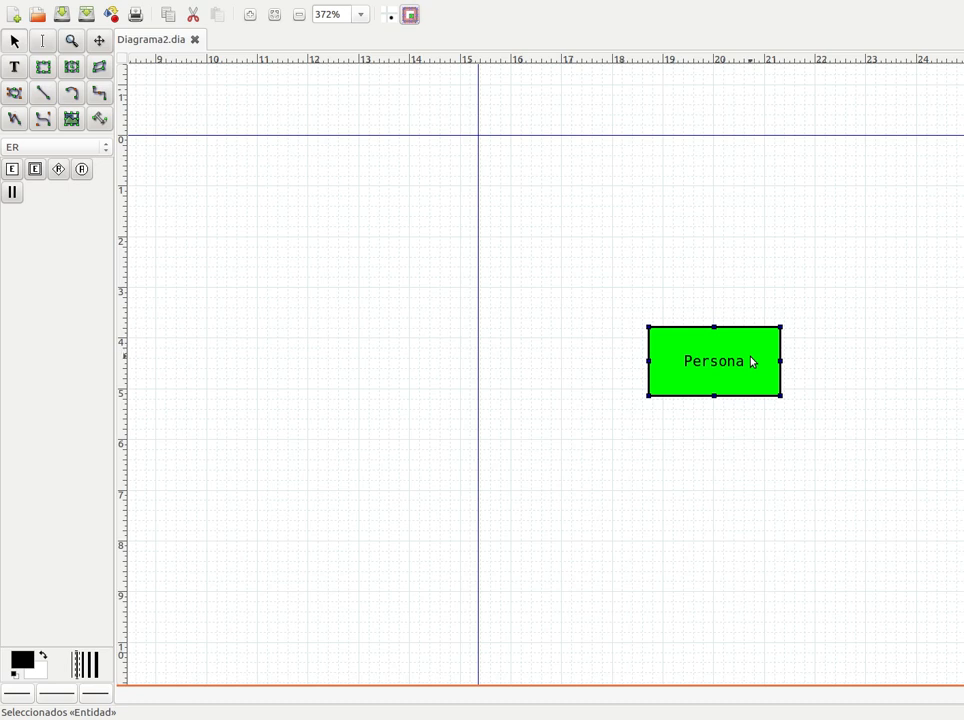
double_click(752, 358)
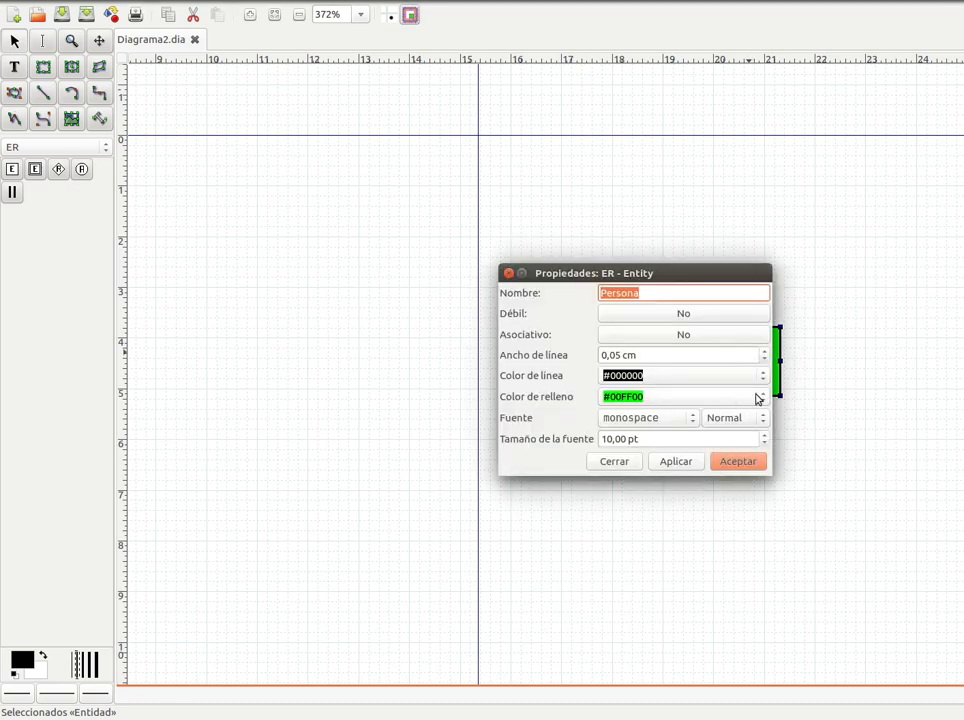
left_click(766, 398)
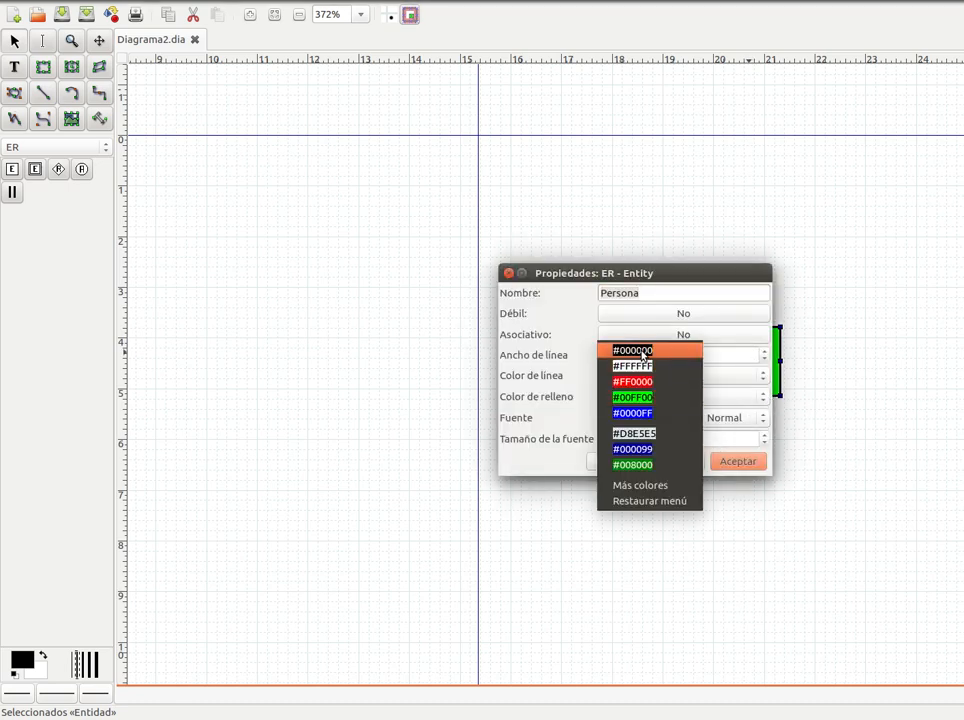
left_click(633, 365)
left_click(735, 465)
left_click_drag(755, 389, 734, 398)
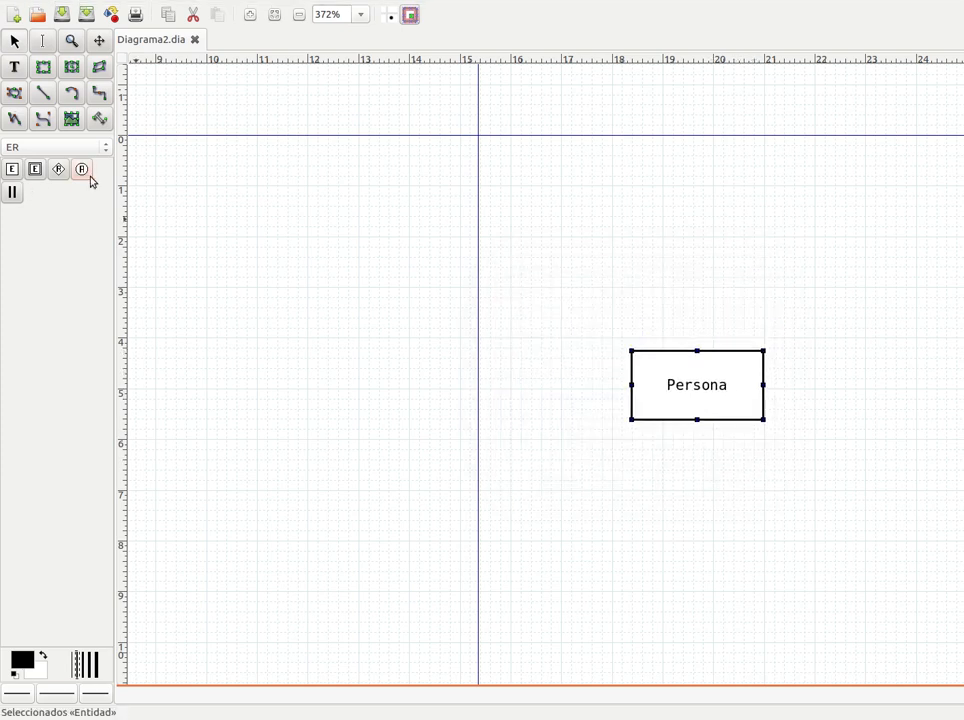
Add a key attribute named DNI above and to the left of the Persona entity
left_click(83, 170)
left_click(579, 260)
left_click_drag(644, 307, 612, 271)
double_click(609, 271)
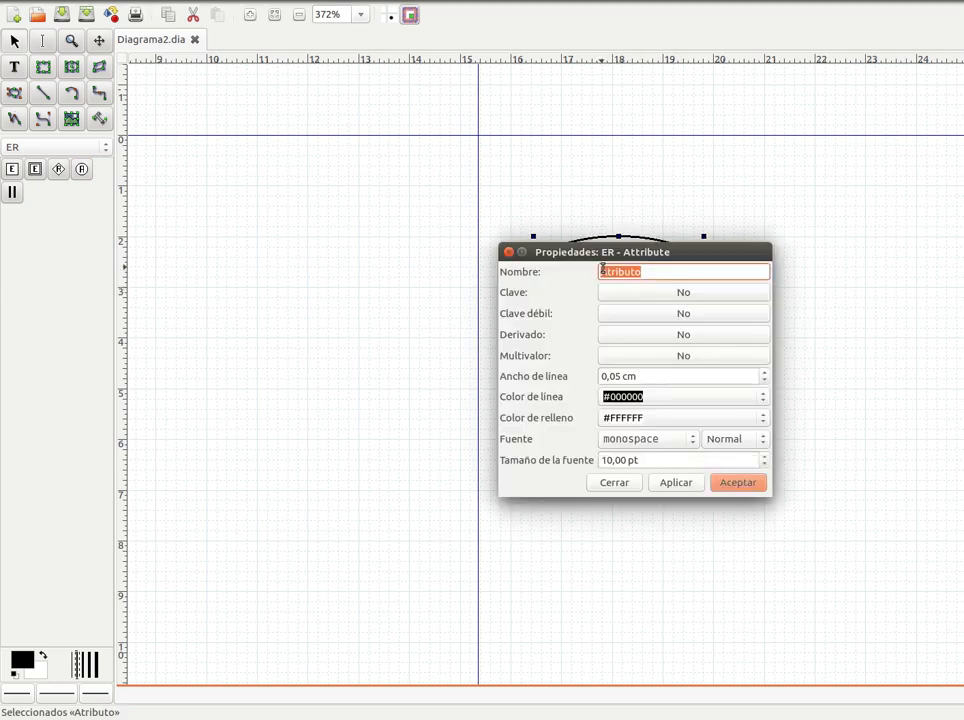
type("DNI")
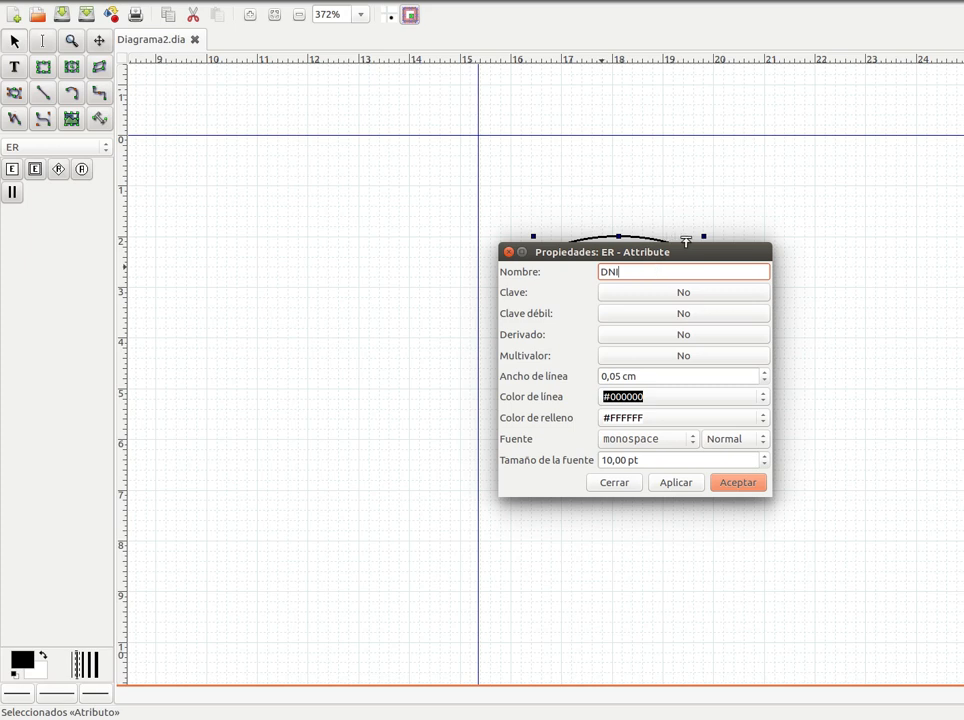
left_click(663, 295)
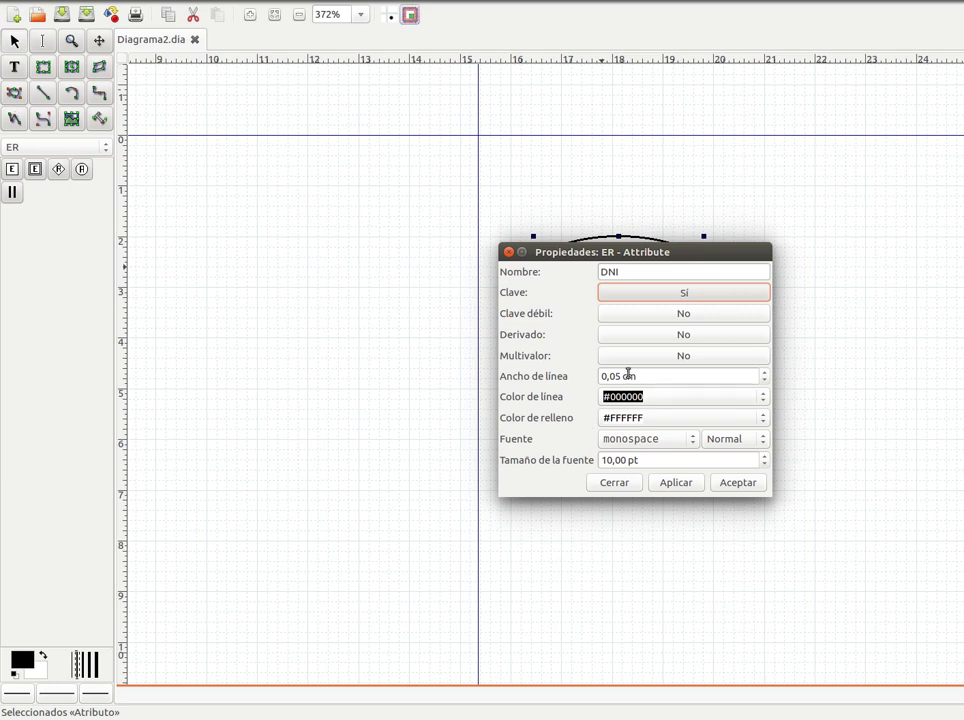
left_click(690, 485)
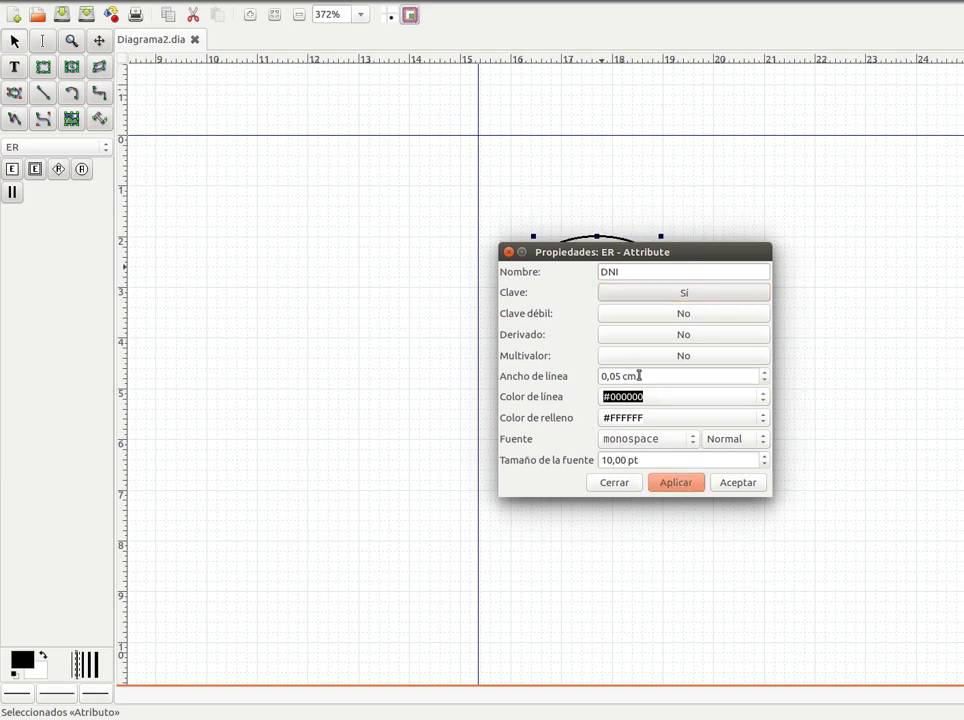
left_click(755, 490)
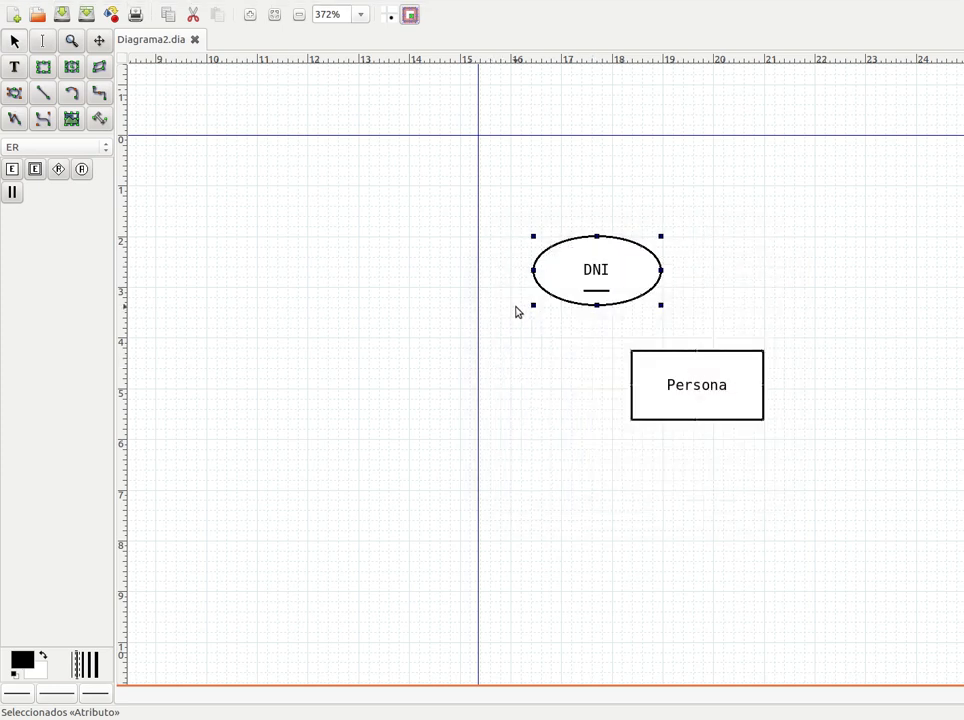
Add a derived attribute named Edad above and to the right of the Persona entity
left_click(786, 236)
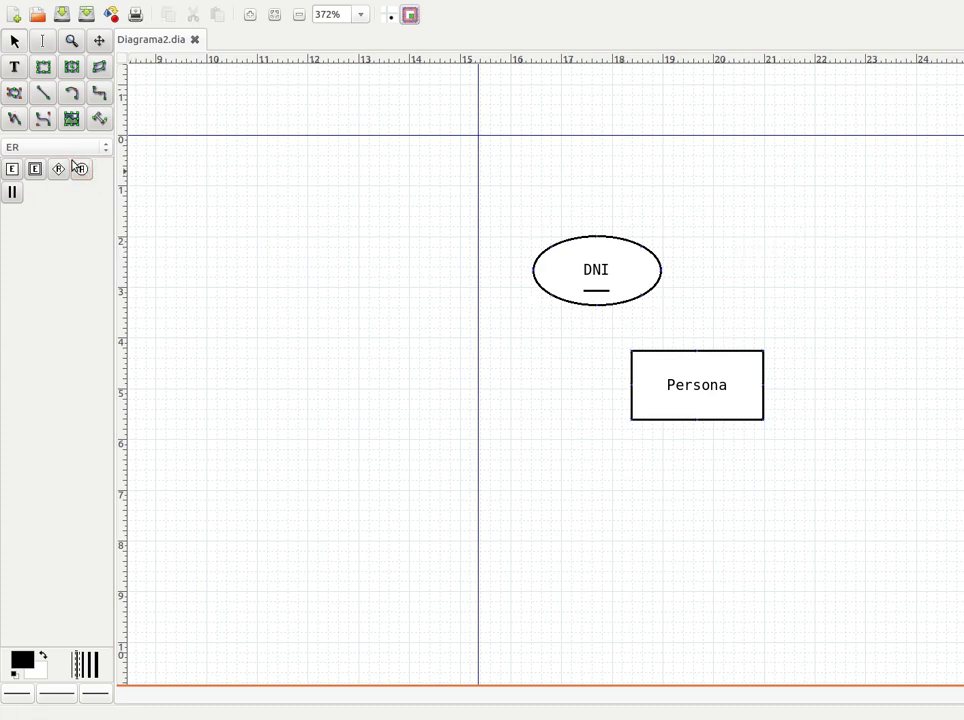
left_click(82, 169)
left_click(798, 247)
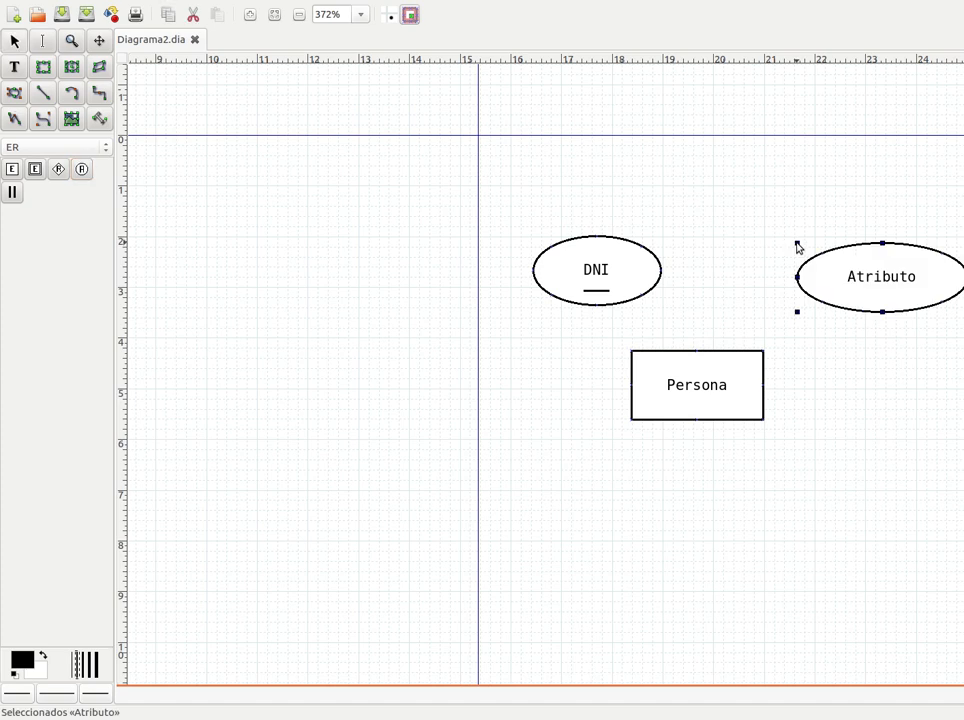
double_click(908, 274)
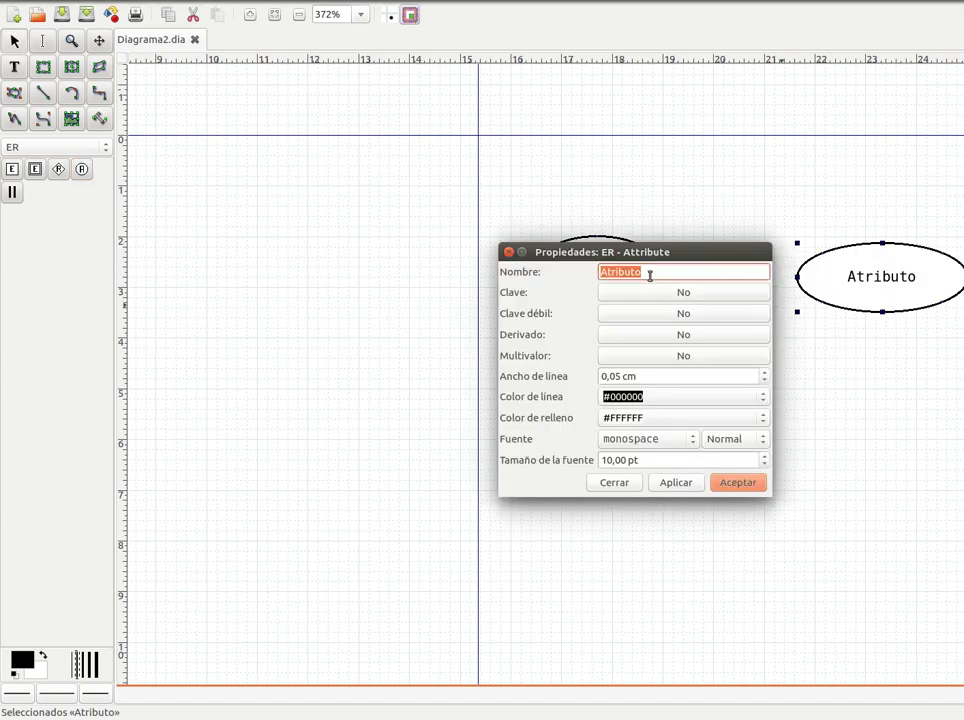
type("Edad")
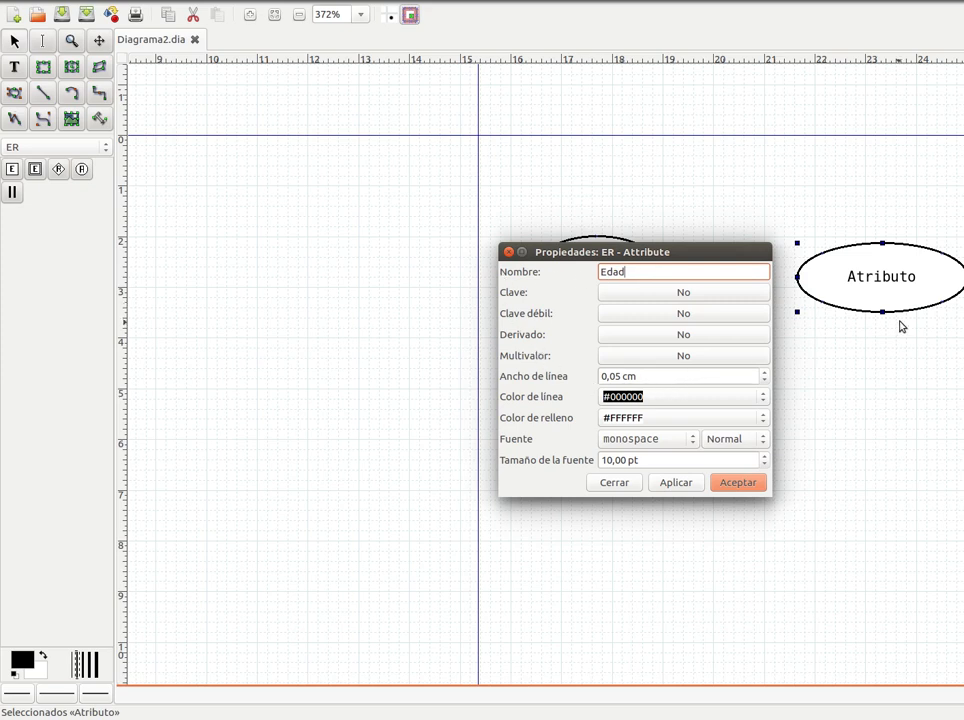
left_click(652, 336)
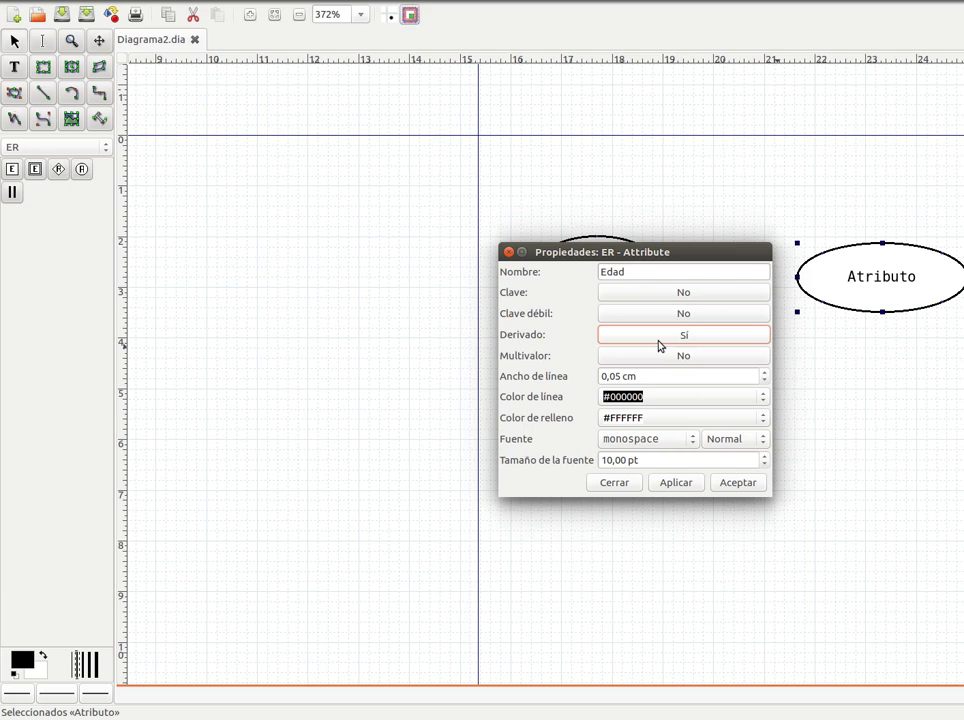
left_click(736, 486)
left_click_drag(854, 288, 766, 238)
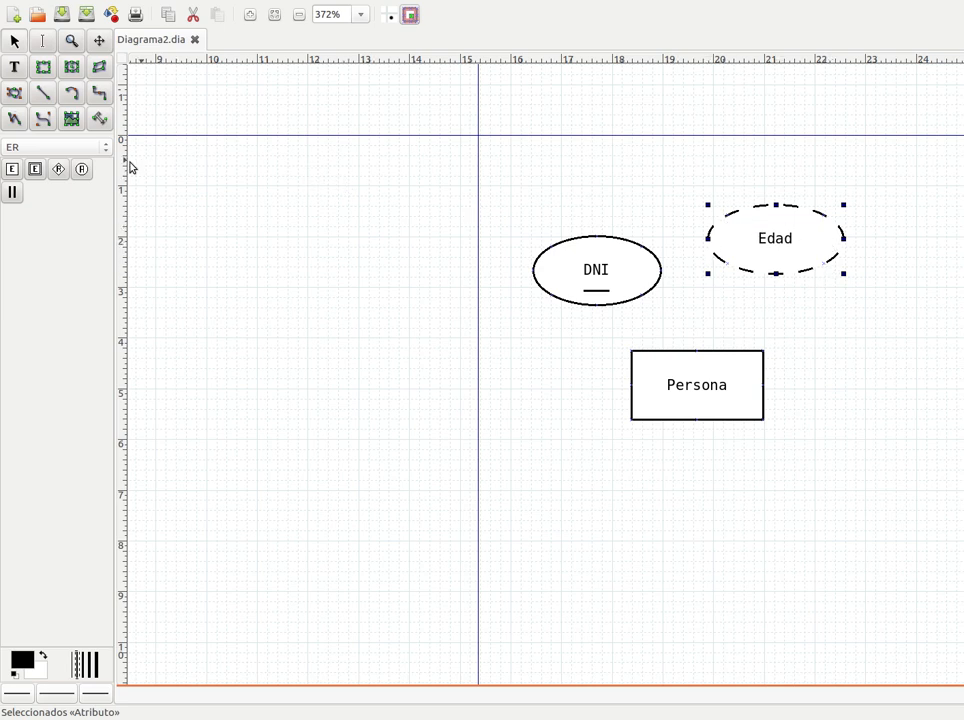
Add a multivalued telephone attribute, its name starting with "Telef", to the right of the Persona entity
left_click(82, 169)
left_click(926, 316)
double_click(940, 348)
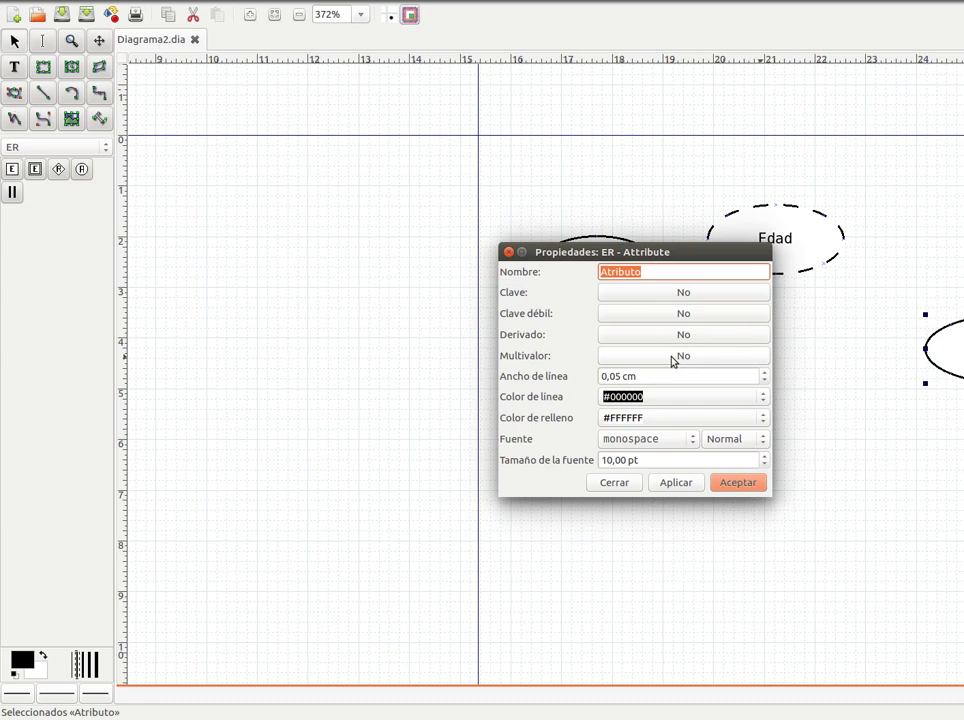
left_click(672, 361)
left_click(663, 271)
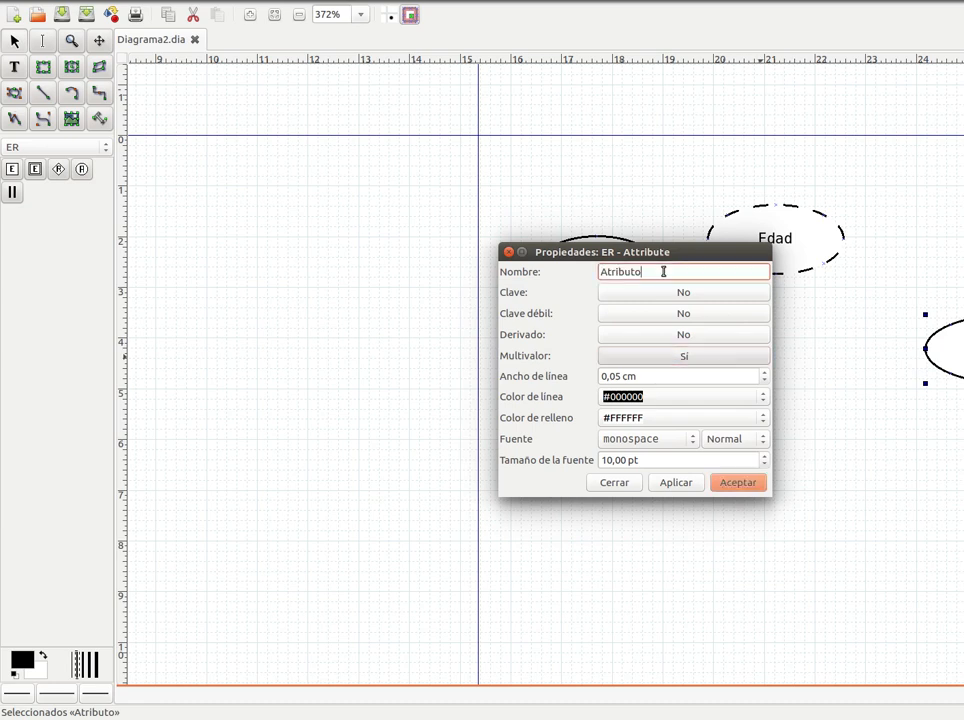
double_click(625, 272)
type("ele")
type("T")
left_click(736, 484)
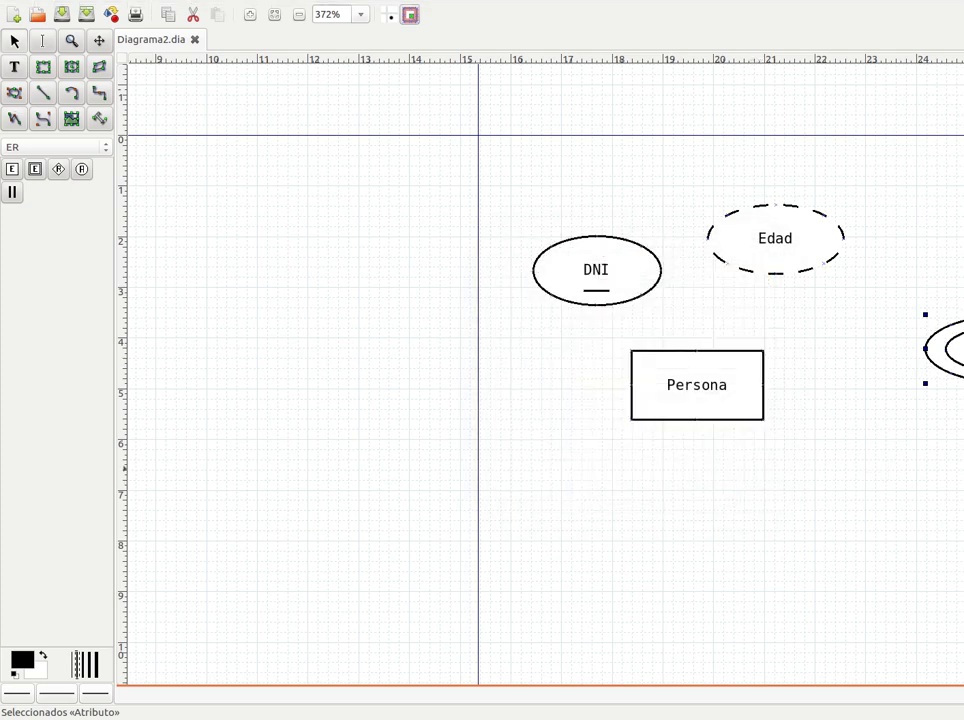
left_click_drag(963, 342, 930, 327)
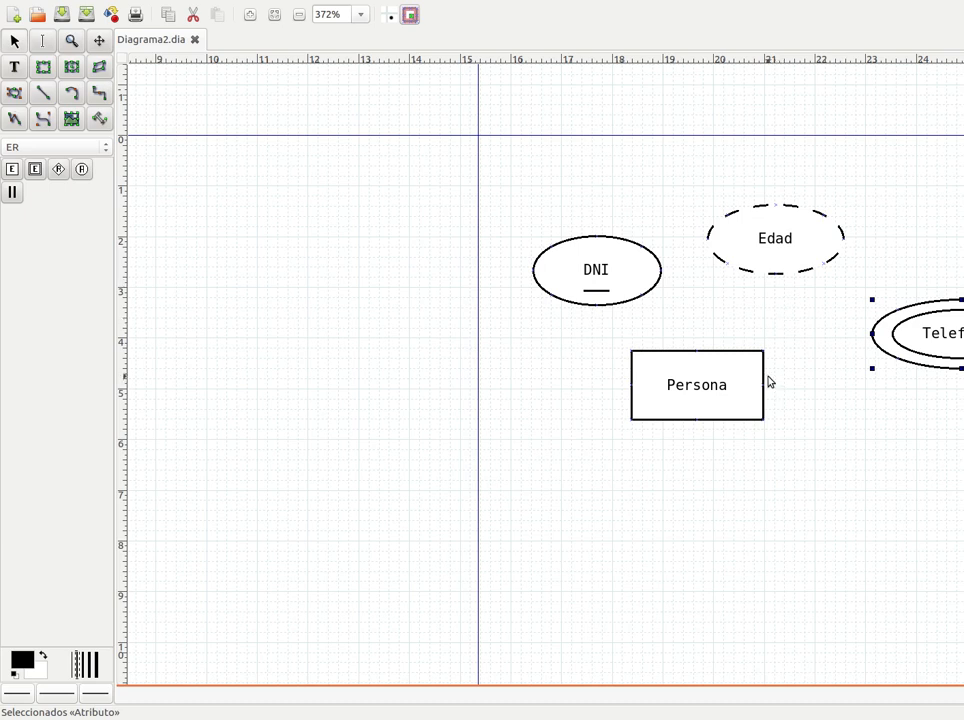
Connect the Persona entity to the DNI and Edad attributes with straight lines, shifting the attributes into better positions
left_click_drag(940, 336, 910, 337)
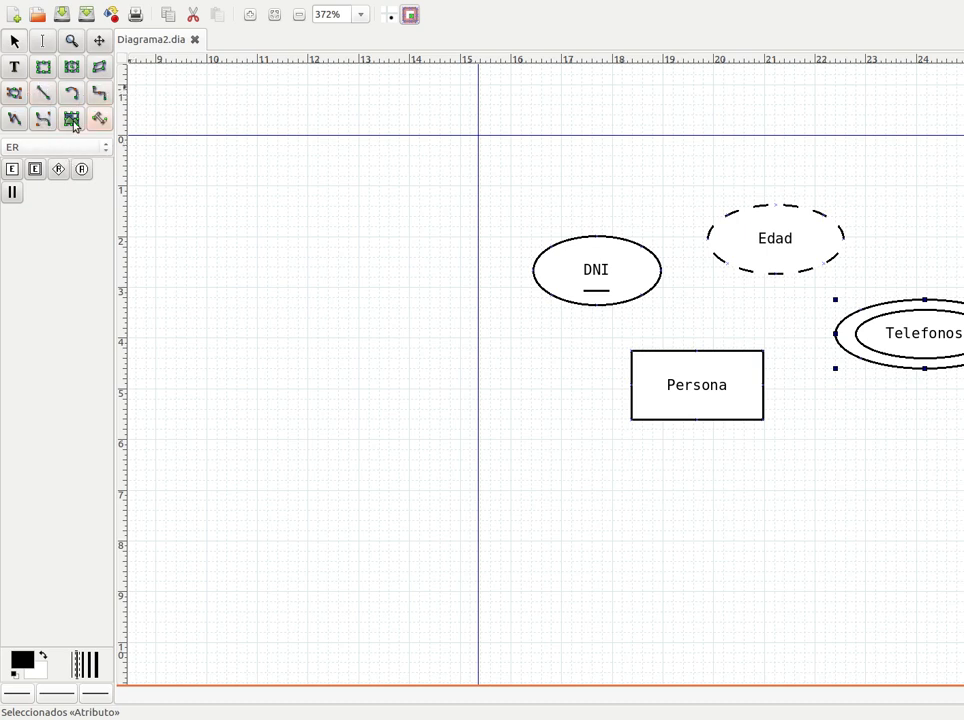
left_click(43, 92)
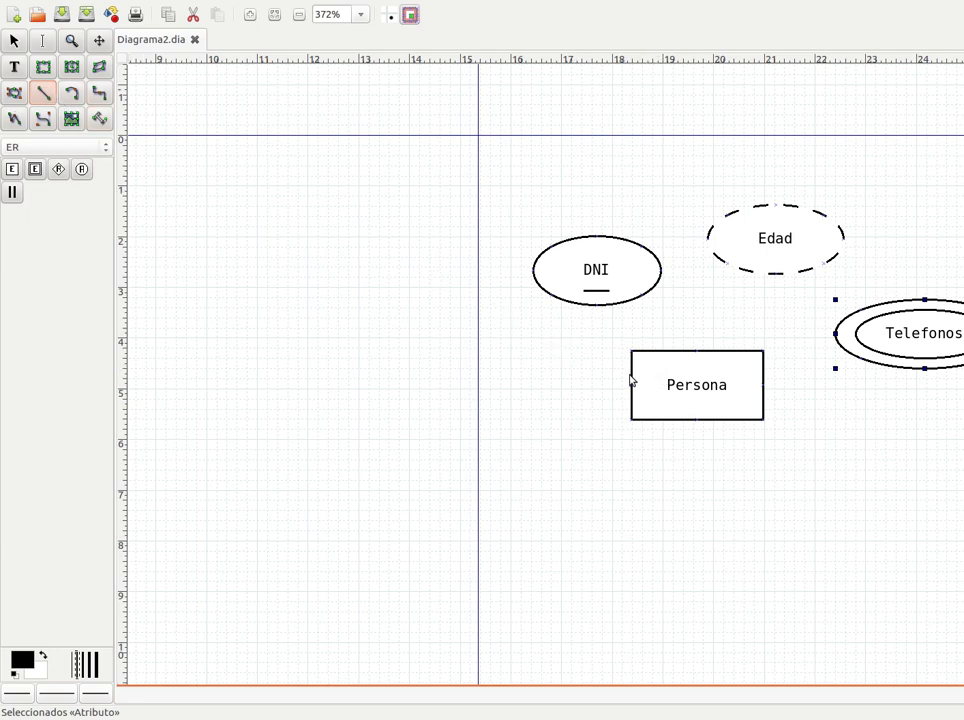
left_click(681, 376)
mouse_move(681, 376)
left_mouse_down()
mouse_move(643, 329)
mouse_move(674, 376)
mouse_move(654, 321)
mouse_move(622, 288)
mouse_move(680, 396)
mouse_move(701, 370)
mouse_move(727, 374)
mouse_move(697, 389)
mouse_move(594, 290)
mouse_move(594, 272)
mouse_move(560, 224)
mouse_move(578, 178)
mouse_move(596, 247)
mouse_move(559, 265)
left_mouse_up()
left_click(43, 92)
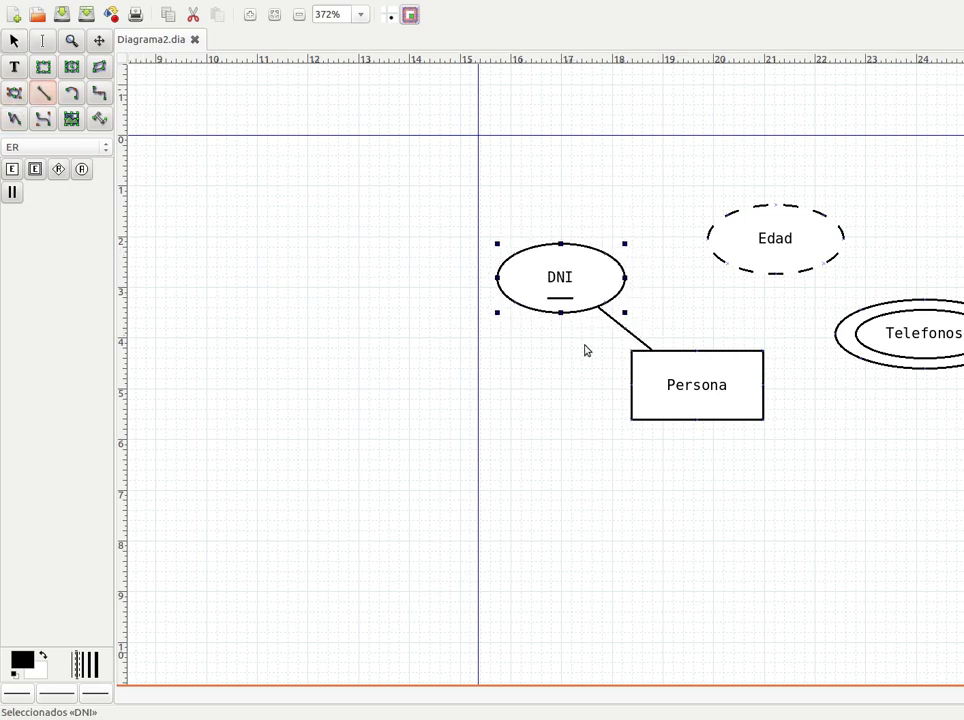
mouse_move(696, 378)
left_mouse_down()
mouse_move(762, 232)
mouse_move(796, 230)
mouse_move(723, 229)
left_mouse_up()
Try a straight line from Persona to Telefonos, move the Telefonos attribute higher, and delete that line
left_click(43, 92)
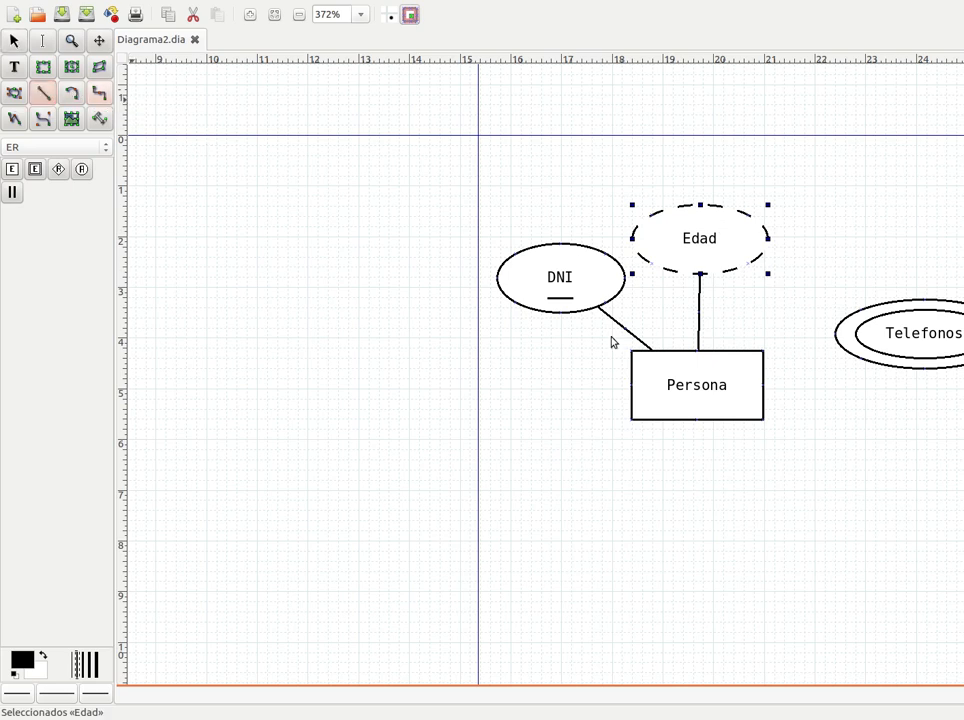
left_click_drag(720, 388, 872, 342)
mouse_move(962, 337)
left_mouse_down()
mouse_move(897, 295)
mouse_move(962, 238)
mouse_move(959, 318)
mouse_move(963, 242)
left_mouse_up()
left_click(822, 322)
key("Delete")
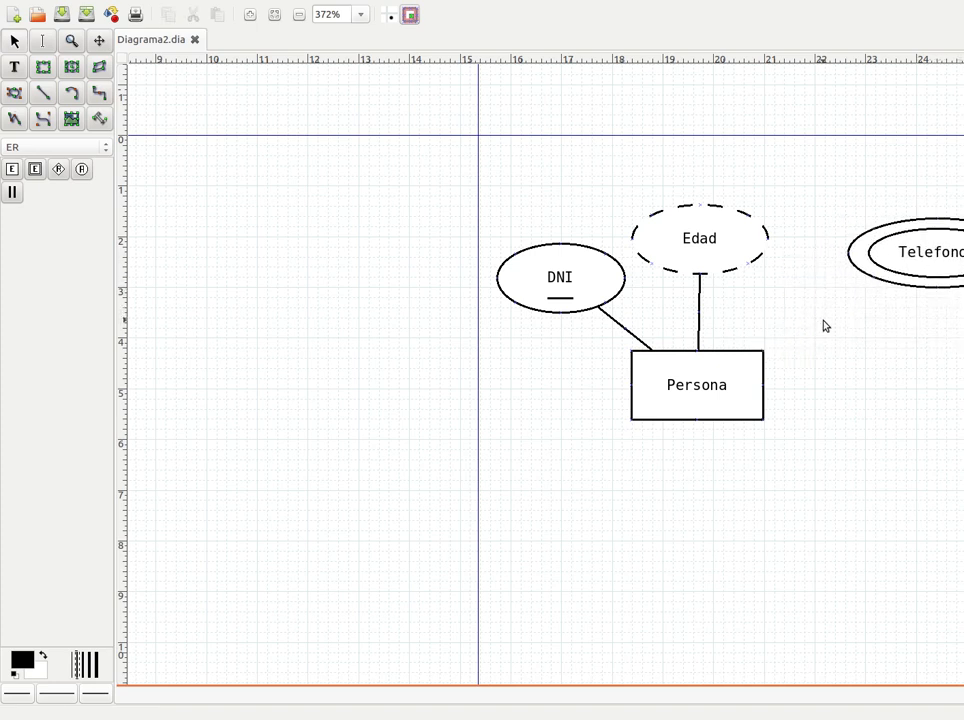
Connect the Persona entity to the Telefonos attribute with a zigzag line and adjust its vertical segment
left_click(100, 93)
mouse_move(729, 387)
left_mouse_down()
mouse_move(963, 366)
mouse_move(963, 302)
mouse_move(918, 259)
left_mouse_up()
mouse_move(805, 321)
left_mouse_down()
mouse_move(843, 318)
mouse_move(942, 383)
mouse_move(805, 374)
mouse_move(790, 330)
mouse_move(796, 318)
left_mouse_up()
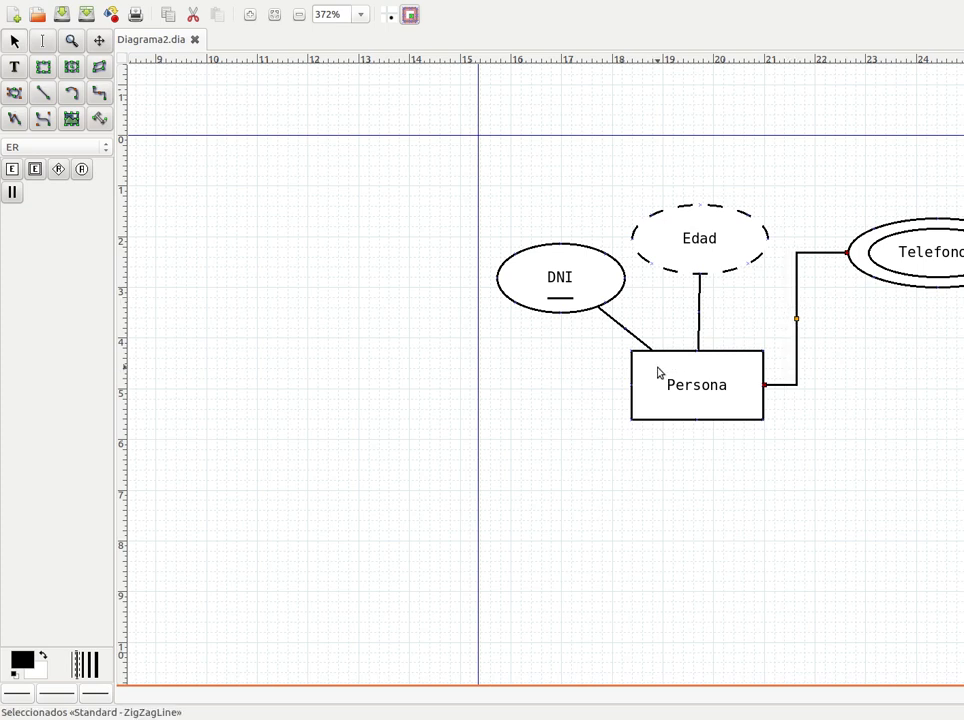
Try a Bezier line between Persona and Telefonos, reshape it with its control points, and delete it
left_click(43, 118)
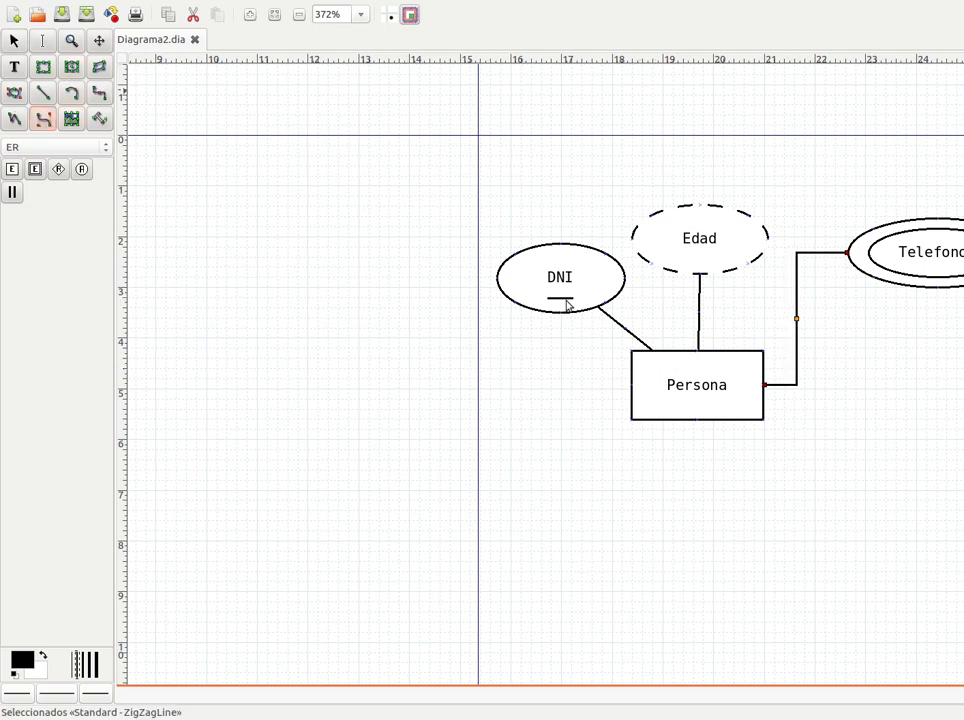
left_click_drag(700, 386, 942, 268)
left_click_drag(857, 252, 941, 337)
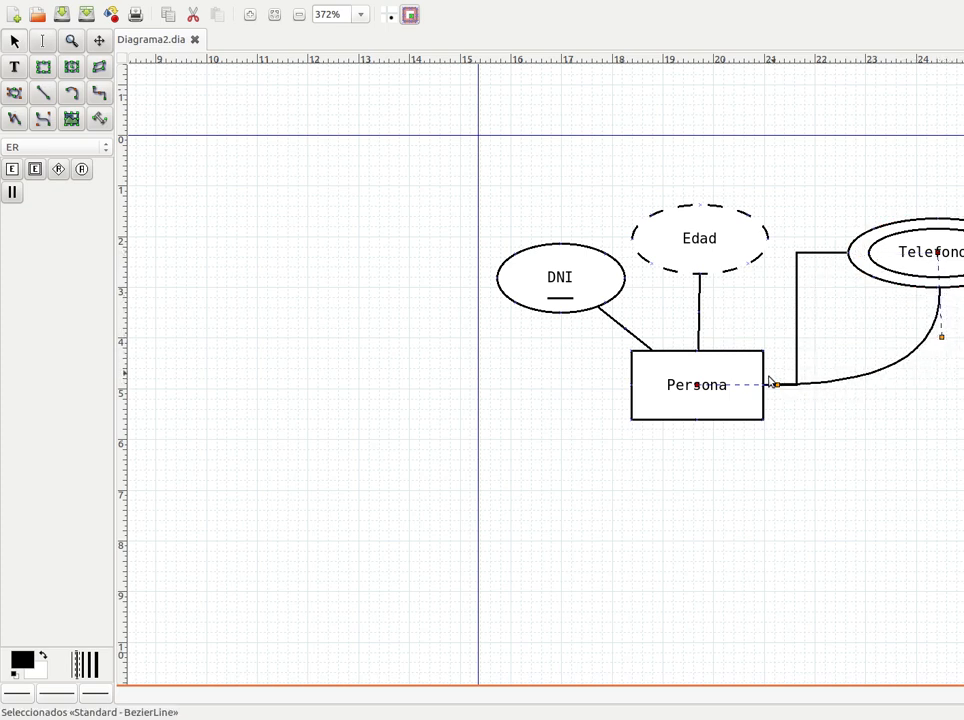
left_click_drag(778, 386, 867, 421)
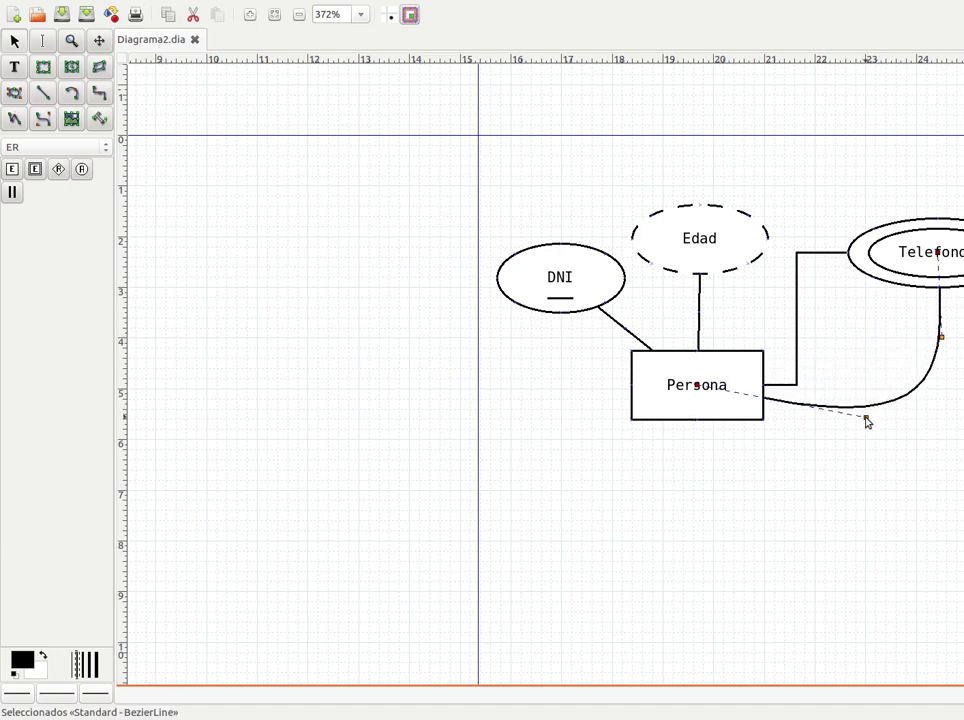
key("Delete")
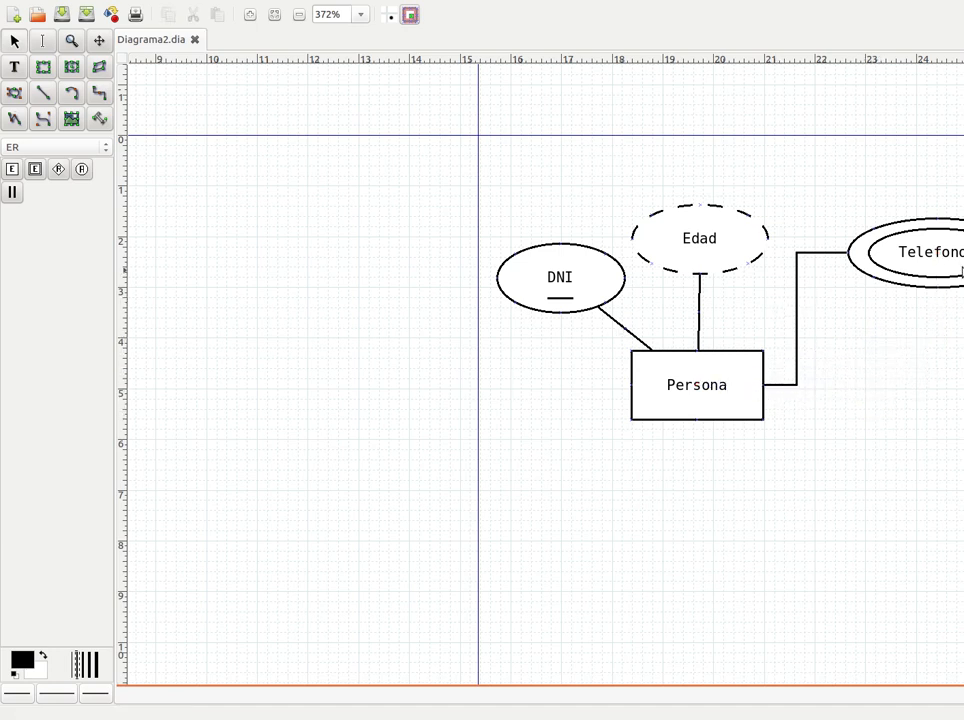
left_click(954, 252)
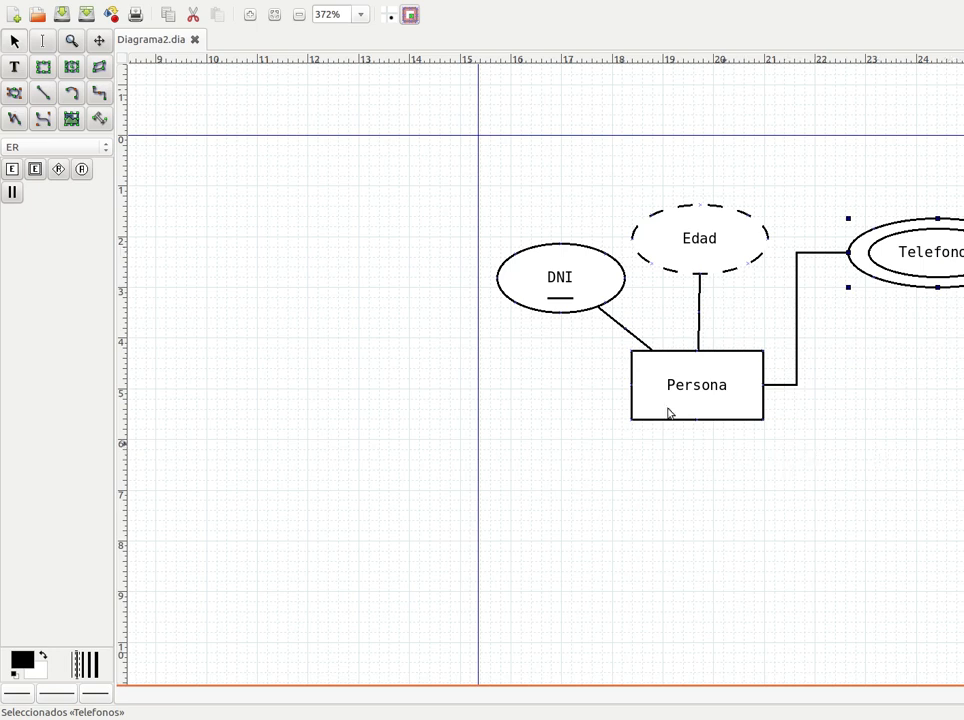
Add a second entity below and to the right of the Telefonos attribute
left_click(13, 170)
left_click(962, 453)
left_click(298, 15)
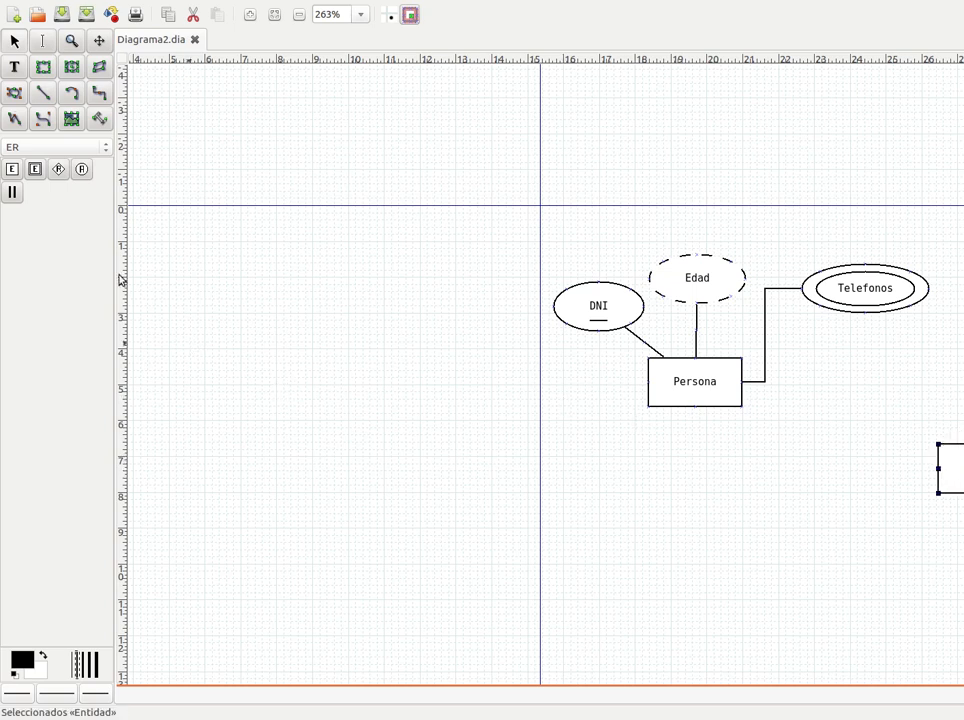
Add an attribute named salario above the second entity
left_click(82, 169)
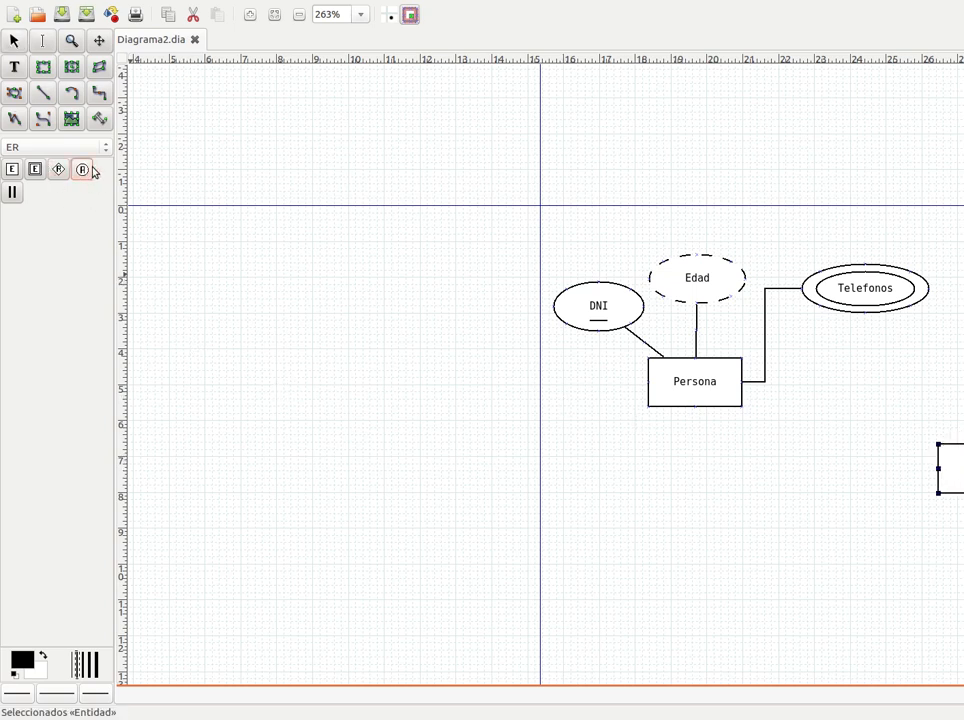
left_click(924, 408)
double_click(940, 390)
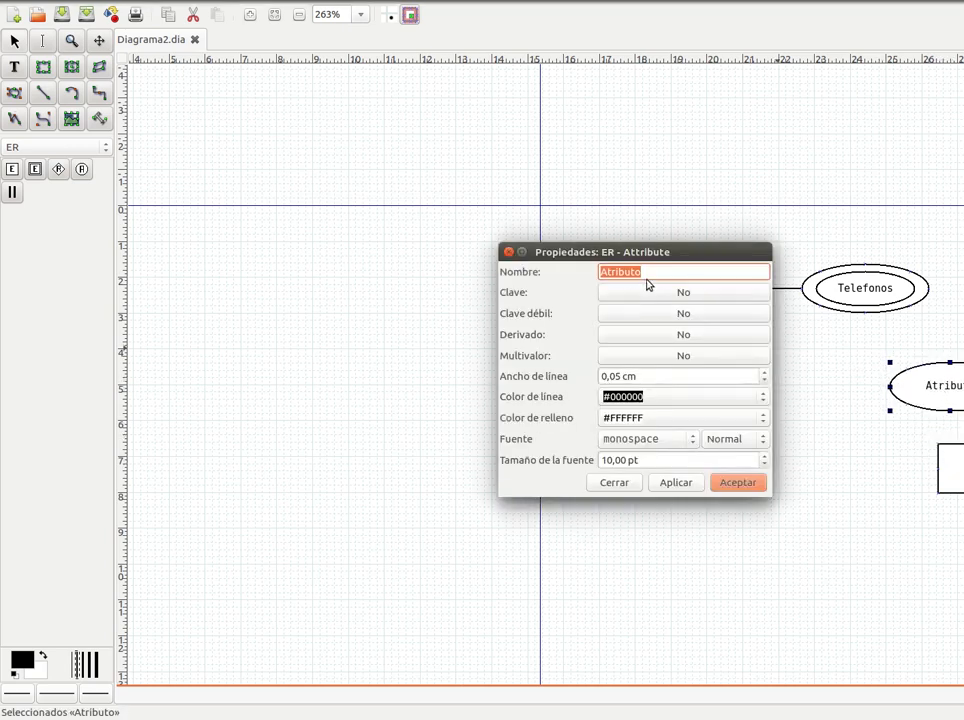
type("salario")
left_click(738, 486)
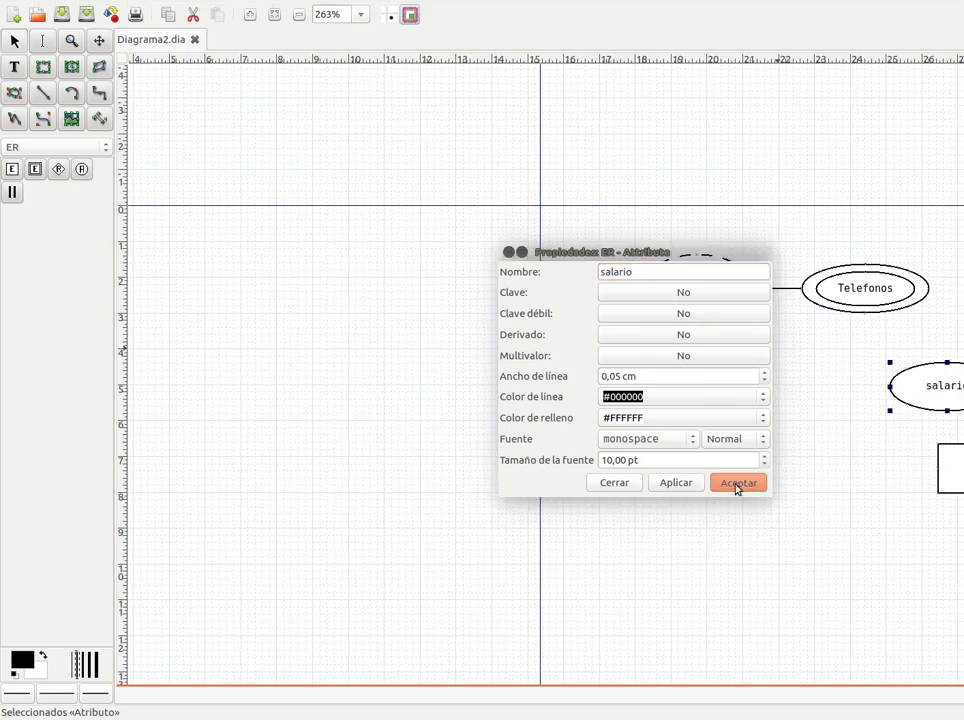
Add an attribute named cargo below the second entity and shift the salario attribute slightly to the right
left_click(82, 171)
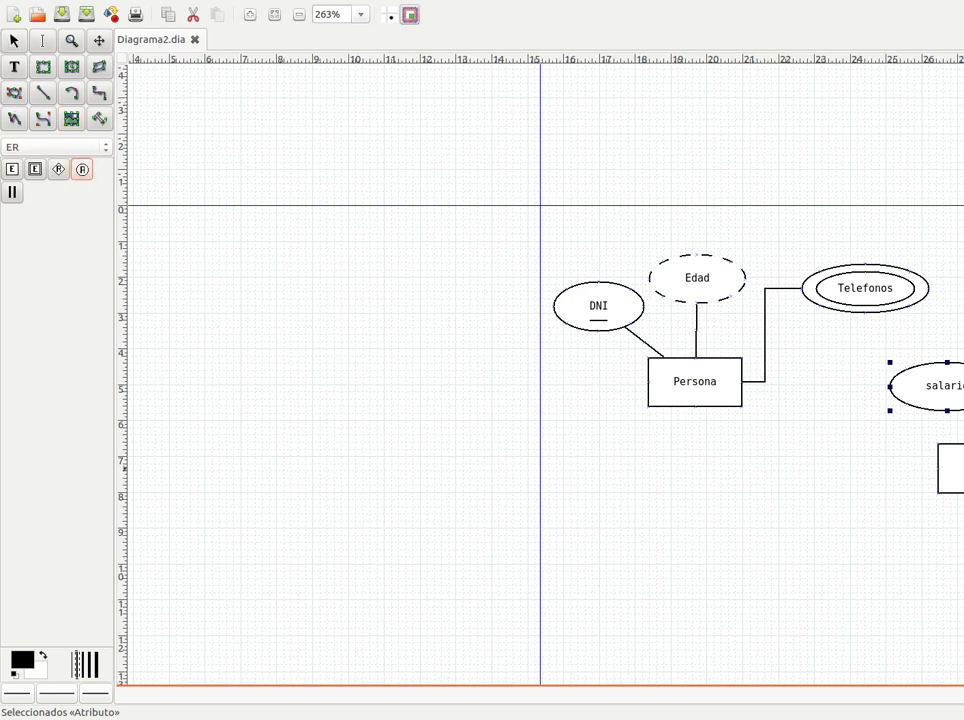
left_click(931, 532)
double_click(958, 556)
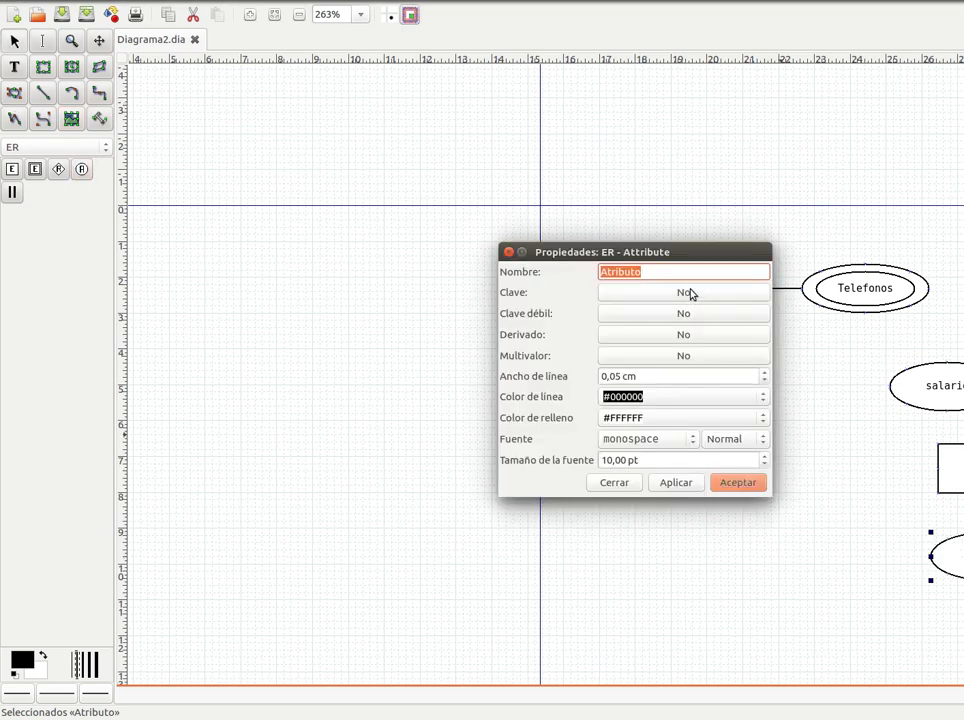
type("cargo")
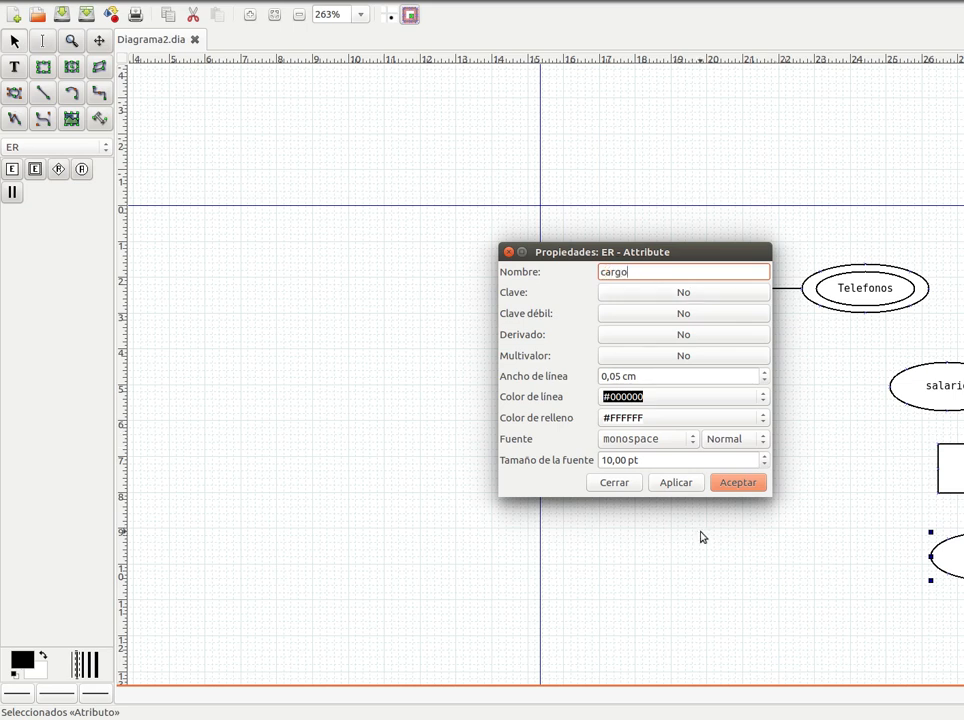
left_click(734, 484)
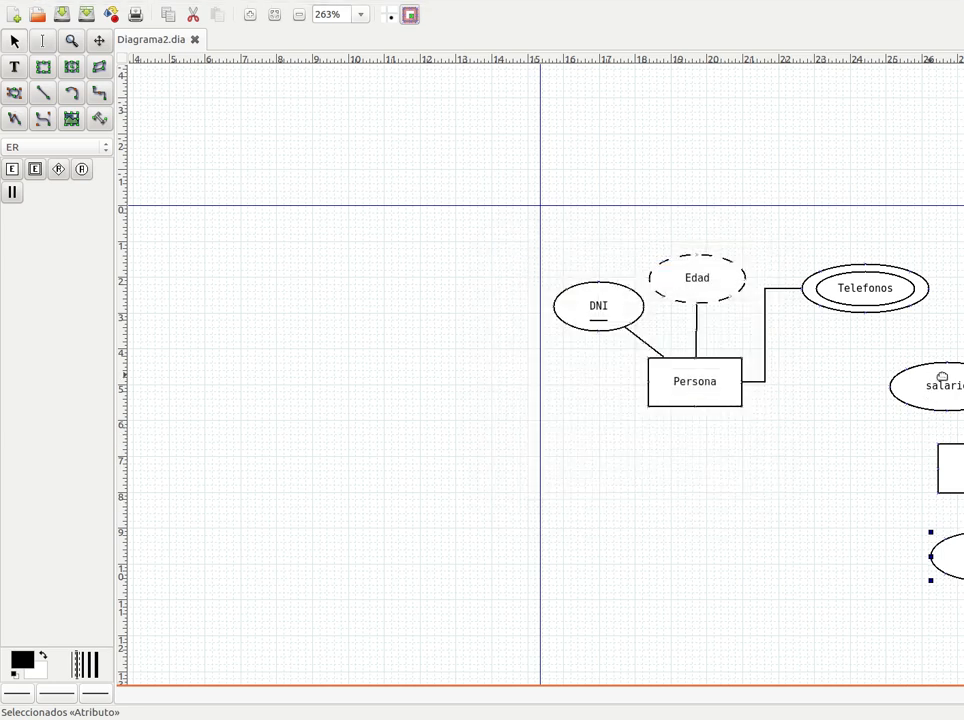
left_click_drag(940, 376, 963, 377)
Add an attribute named nro below and to the left of the second entity
left_click(82, 170)
left_click(906, 618)
left_click_drag(906, 618, 886, 604)
double_click(886, 604)
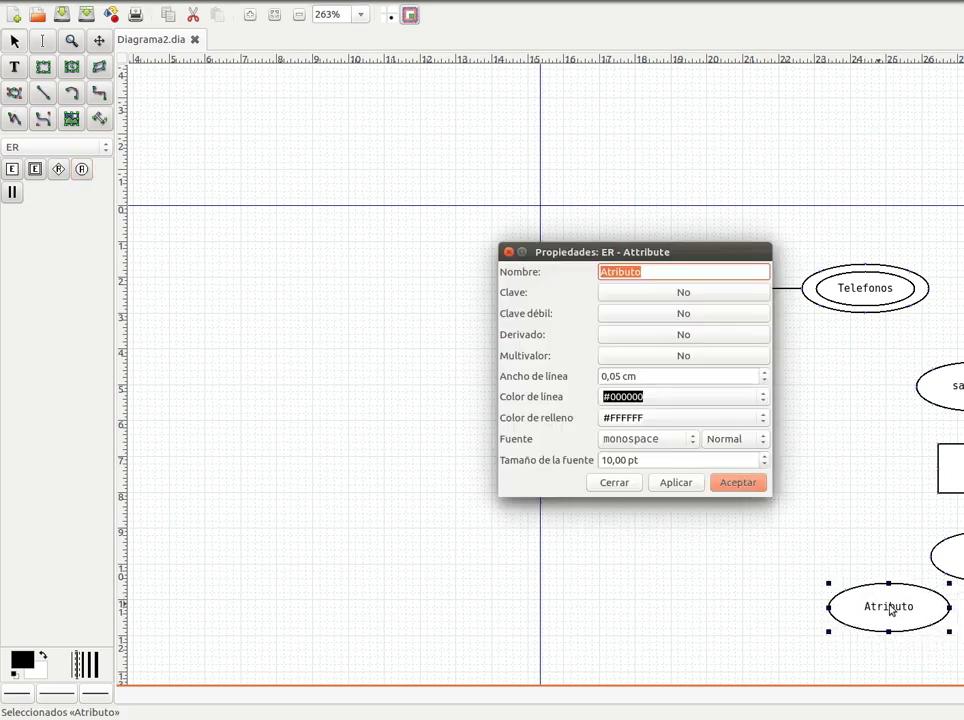
left_click_drag(662, 270, 557, 276)
type("nro")
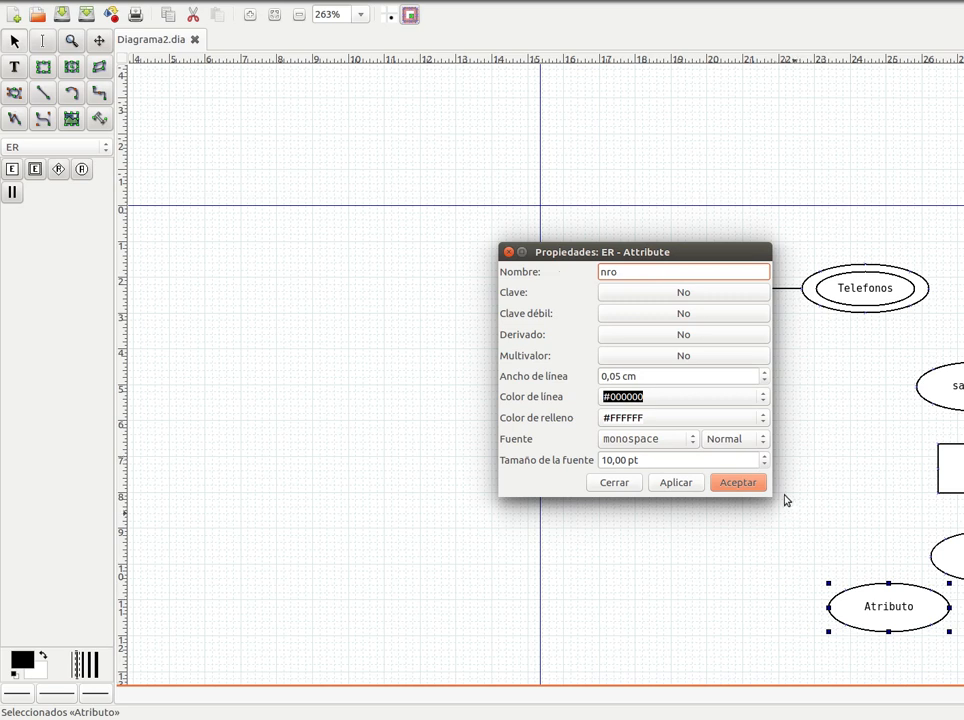
left_click(722, 484)
Make nro a key attribute and reposition the nro and cargo attributes below the second entity
left_click_drag(861, 588, 862, 520)
double_click(866, 527)
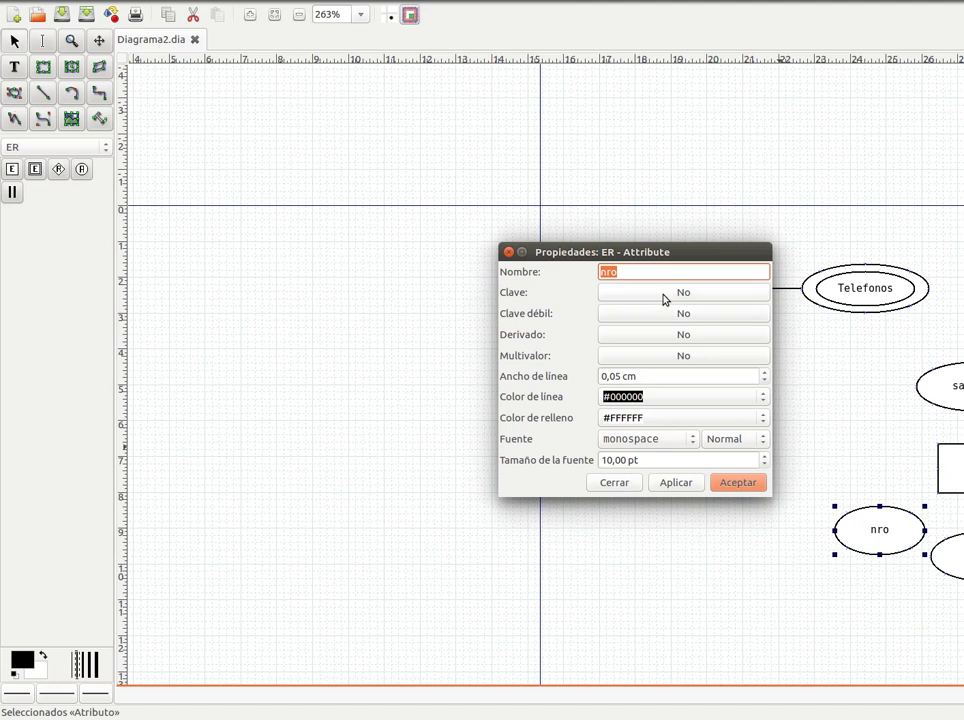
left_click(665, 296)
left_click(733, 484)
left_click_drag(962, 557, 963, 578)
left_click_drag(899, 532, 921, 533)
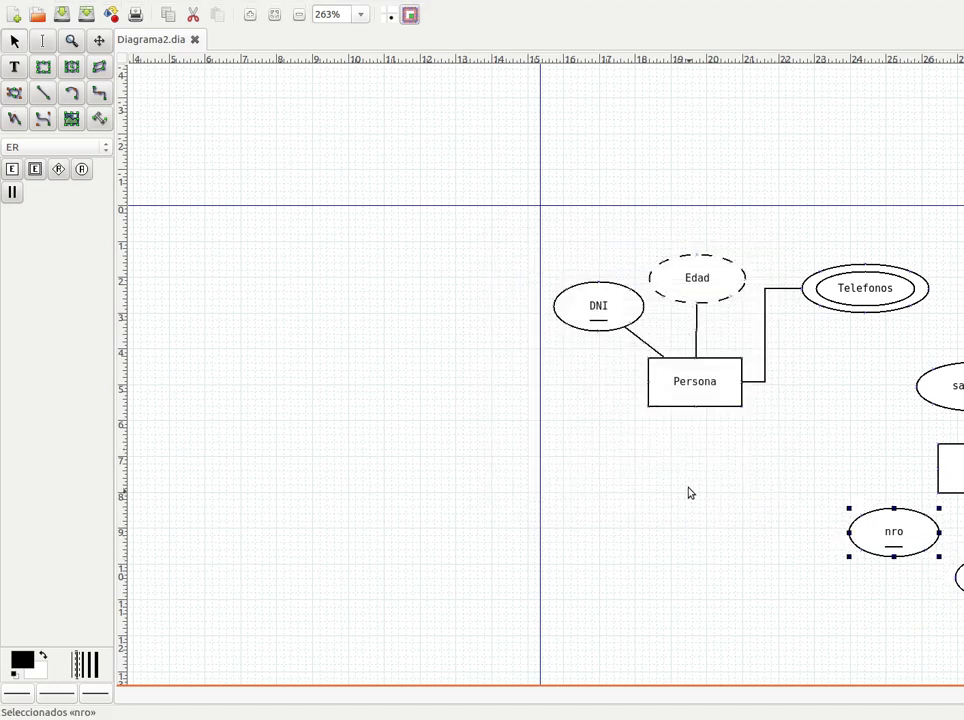
Connect the second entity to the salario, nro and cargo attributes with straight lines
left_click(43, 92)
left_click_drag(963, 448, 963, 411)
left_click_drag(945, 491, 917, 529)
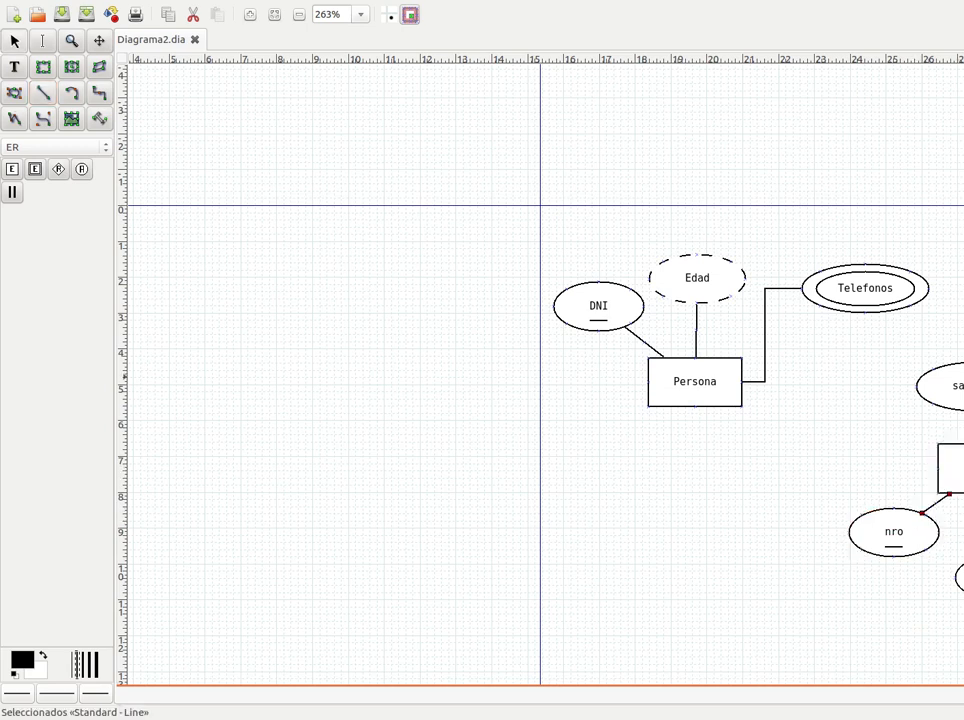
left_click(43, 92)
left_click_drag(963, 487, 963, 582)
Add a relationship diamond between the Persona entity and the second entity
left_click(58, 169)
left_click(756, 466)
left_click_drag(794, 497, 772, 479)
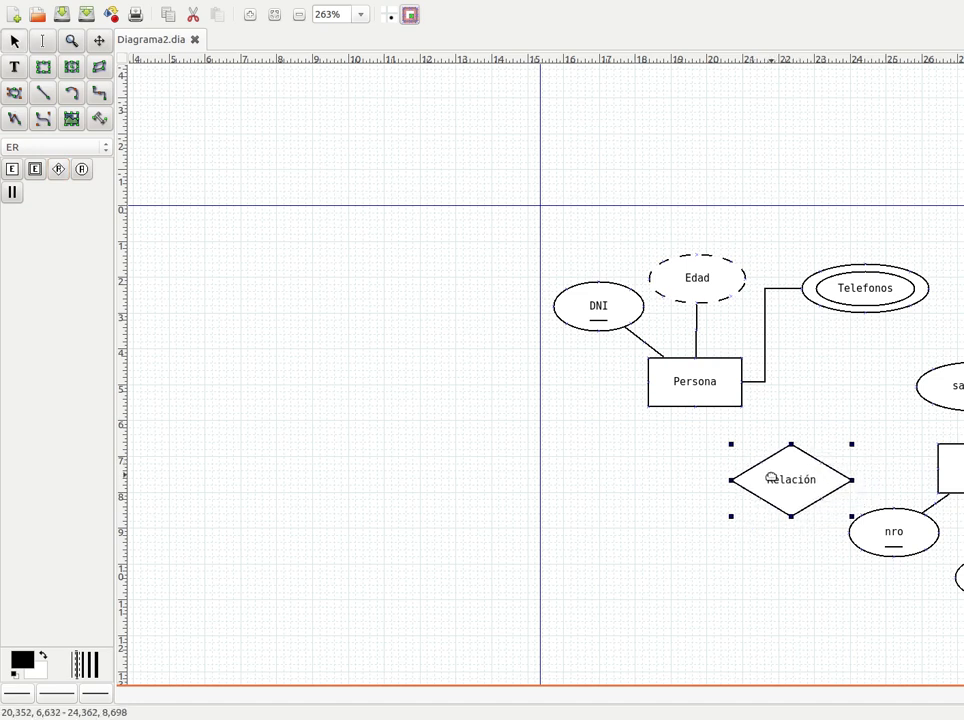
Rename the second entity with a name starting with "tr"
double_click(958, 470)
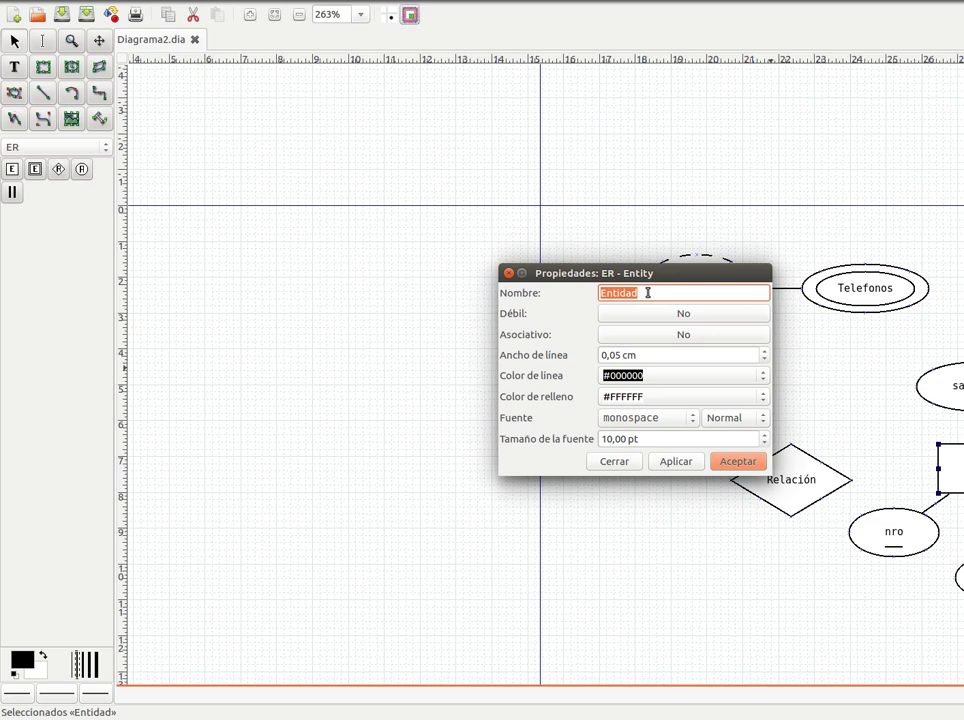
type("tr")
left_click(733, 457)
Nudge the relationship diamond and set its name to "Trabaja en"
mouse_move(798, 490)
left_mouse_down()
mouse_move(792, 458)
mouse_move(790, 477)
left_mouse_up()
double_click(790, 477)
type("Trabaja en")
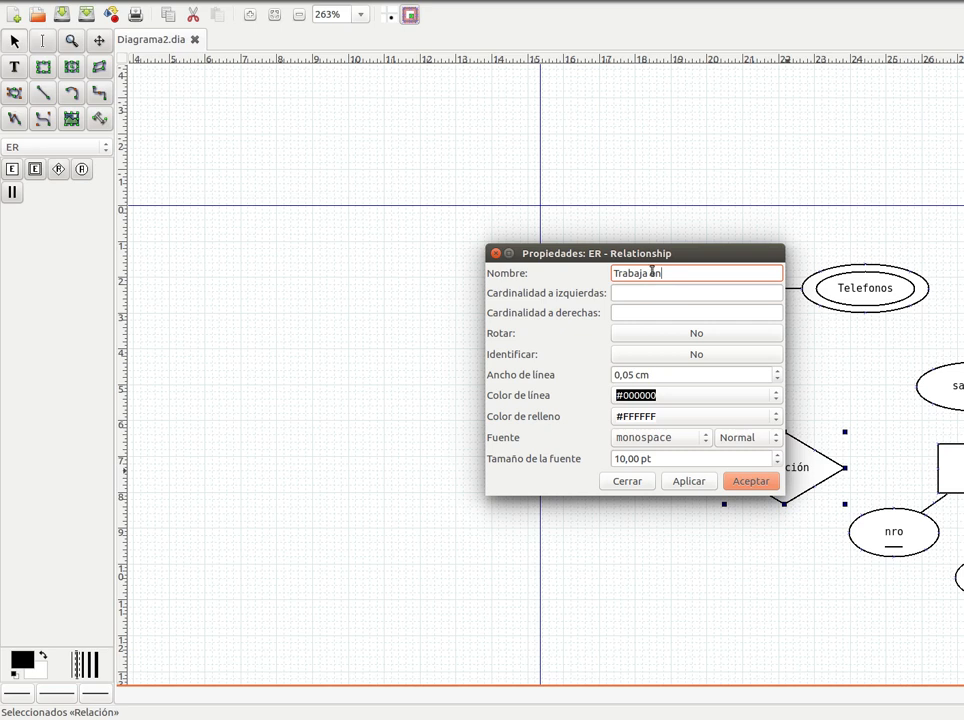
left_click_drag(631, 246, 419, 255)
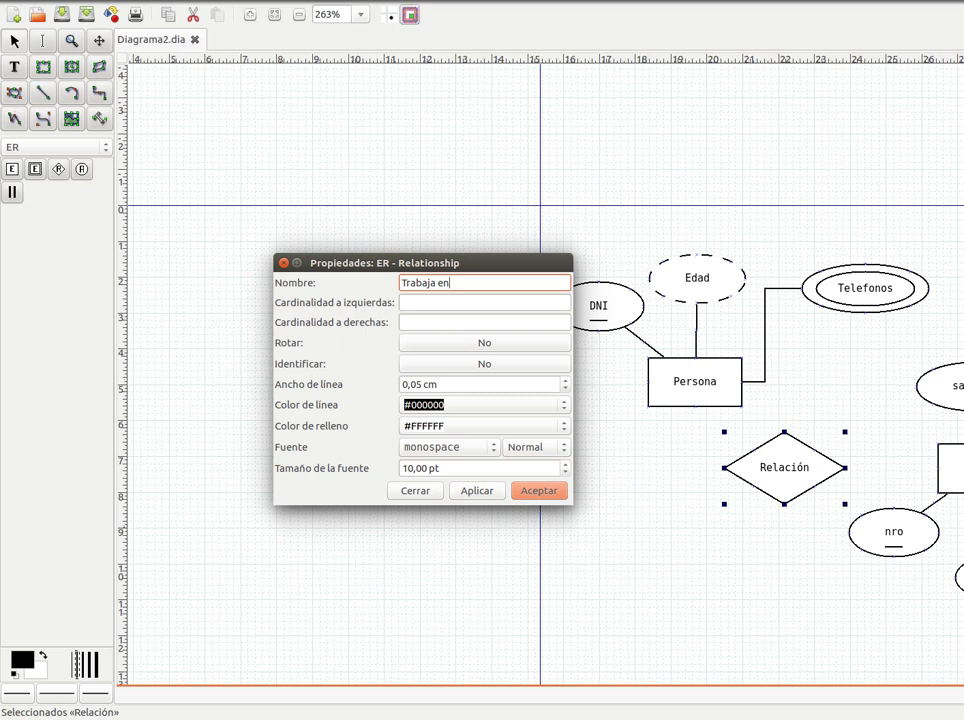
Set the relationship's right cardinality to 1 and left cardinality to *, and nudge the diamond slightly left
left_click(437, 320)
type("1")
left_click(423, 300)
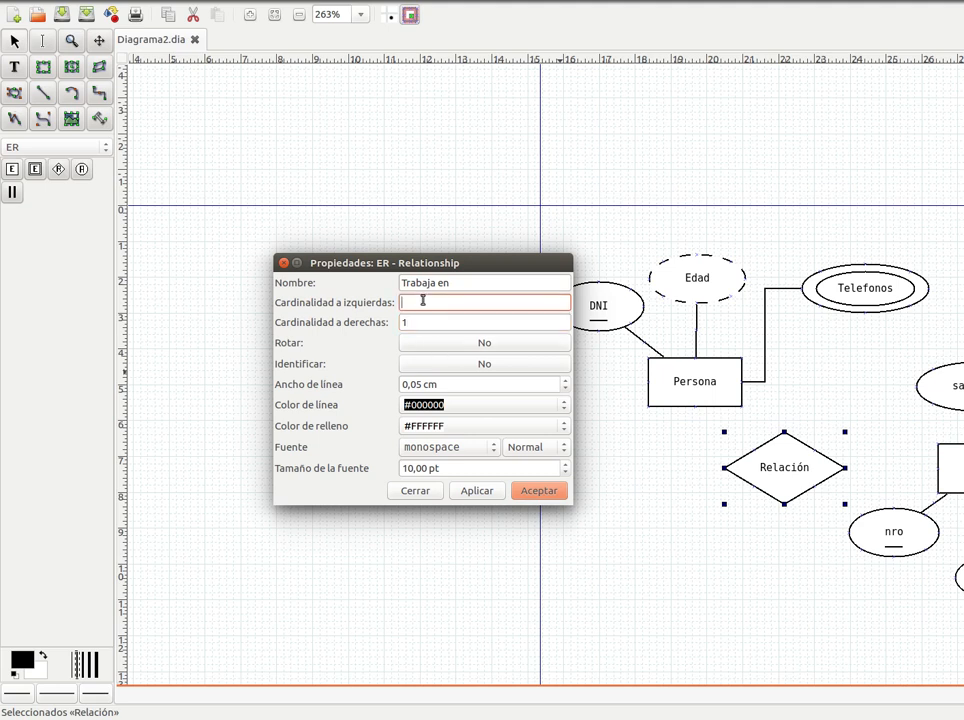
type("8")
type("*")
left_click(540, 490)
mouse_move(790, 465)
left_mouse_down()
mouse_move(770, 454)
mouse_move(786, 472)
mouse_move(771, 462)
left_mouse_up()
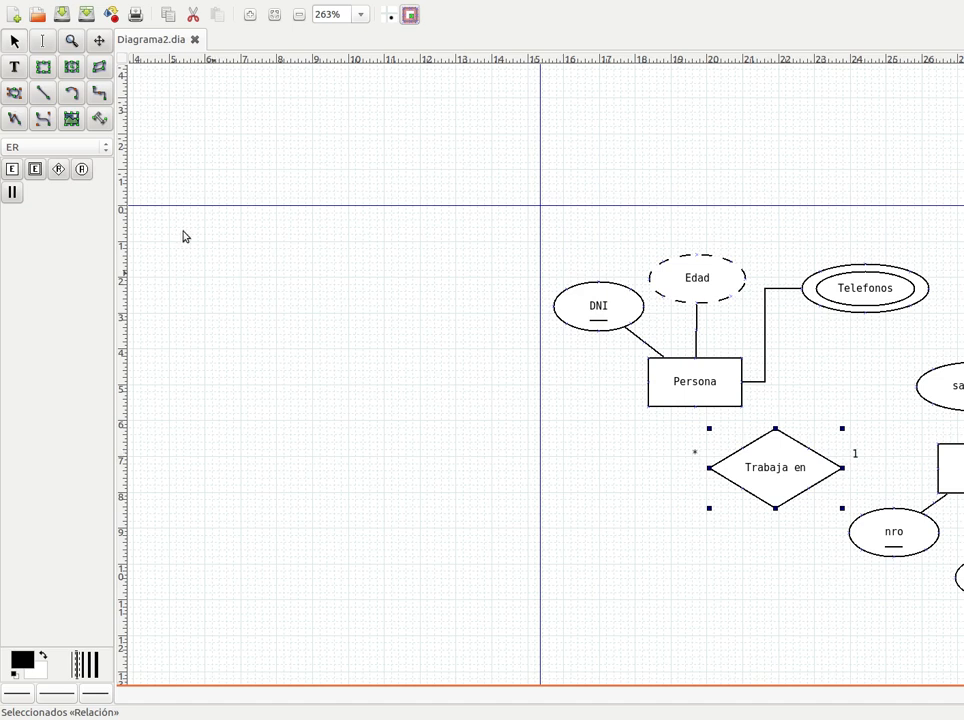
Connect the Trabaja en relationship to Persona and to the second entity with straight lines, fine-tuning the diamond's position
left_click(43, 92)
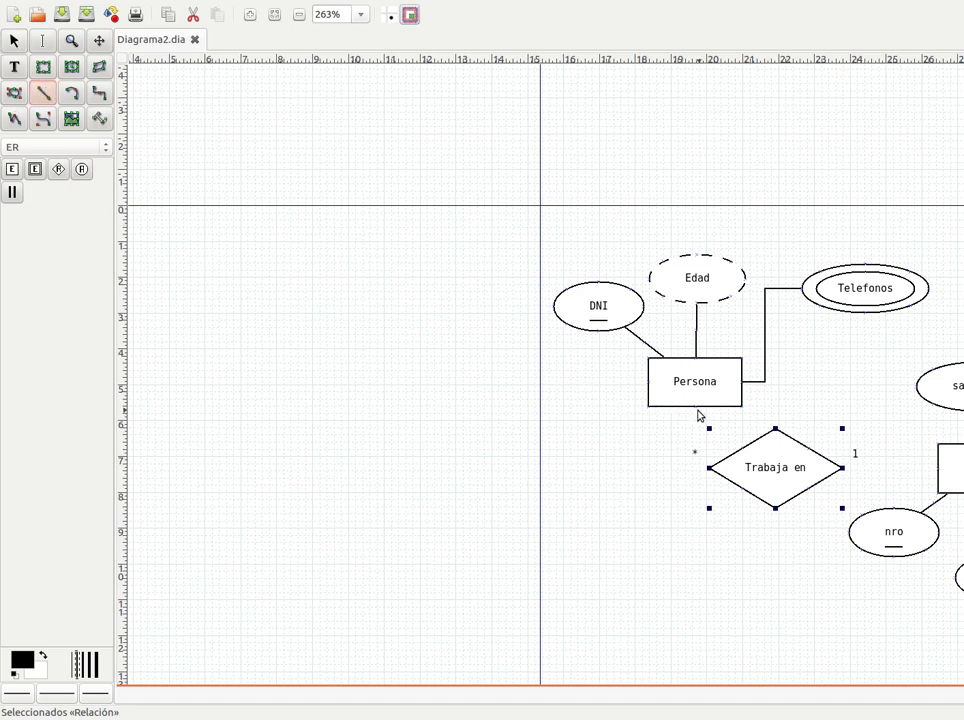
left_click_drag(697, 406, 707, 469)
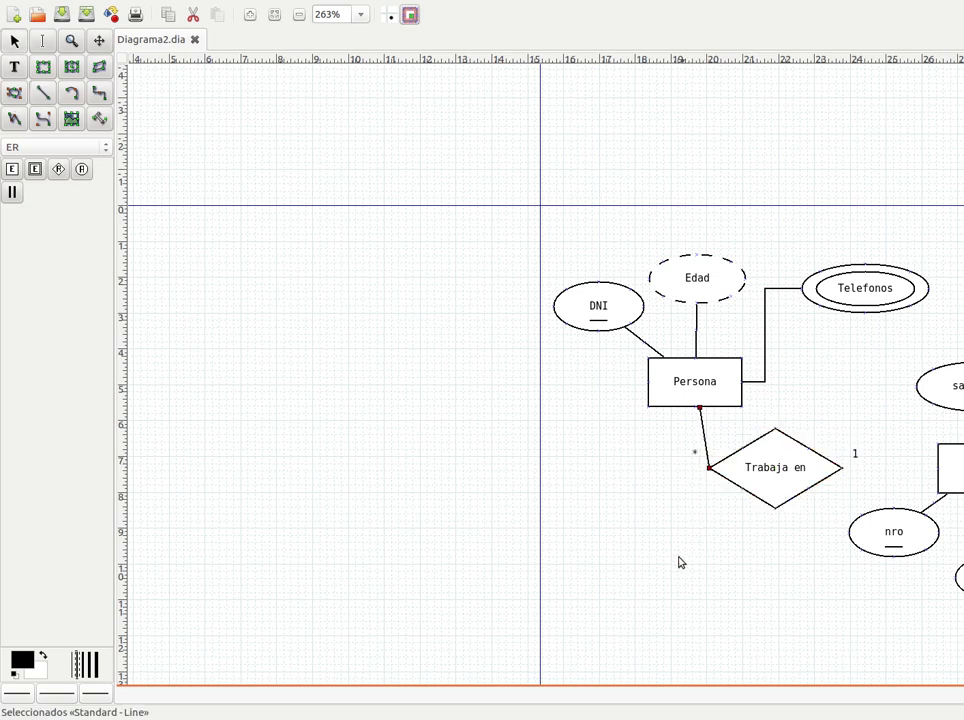
left_click_drag(786, 456, 791, 454)
left_click(43, 92)
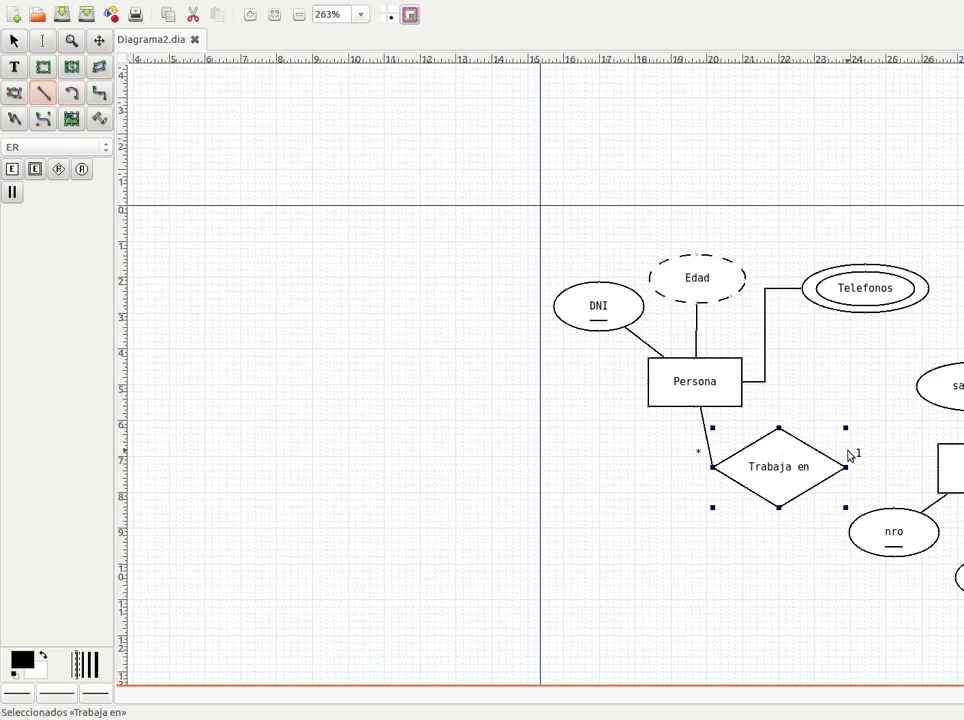
left_click_drag(938, 470, 842, 467)
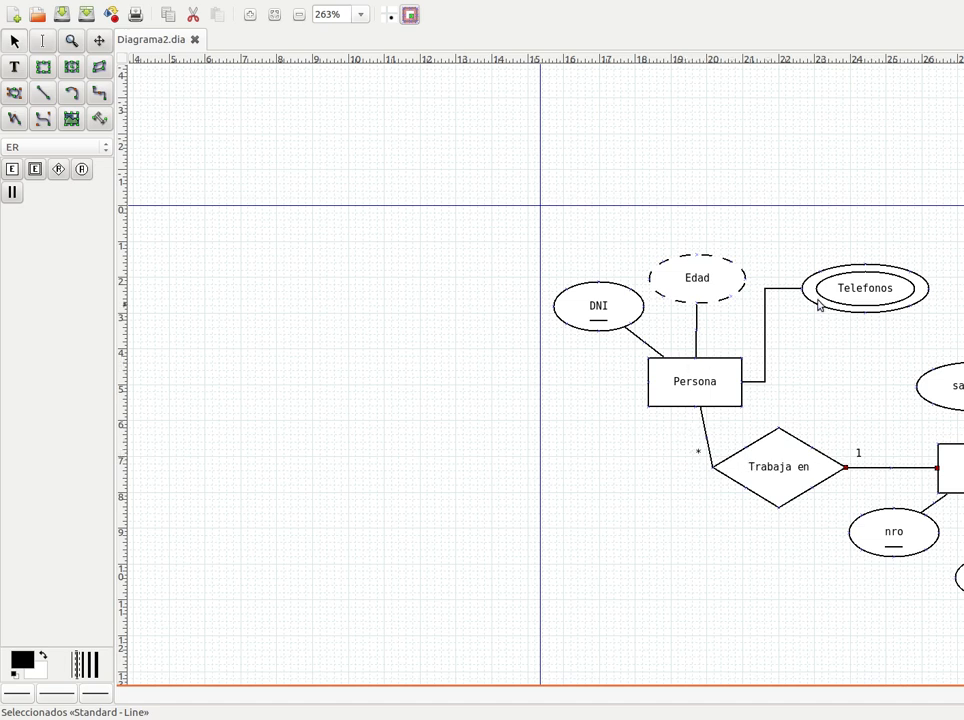
left_click(797, 465)
mouse_move(800, 463)
left_mouse_down()
mouse_move(812, 464)
mouse_move(804, 463)
left_mouse_up()
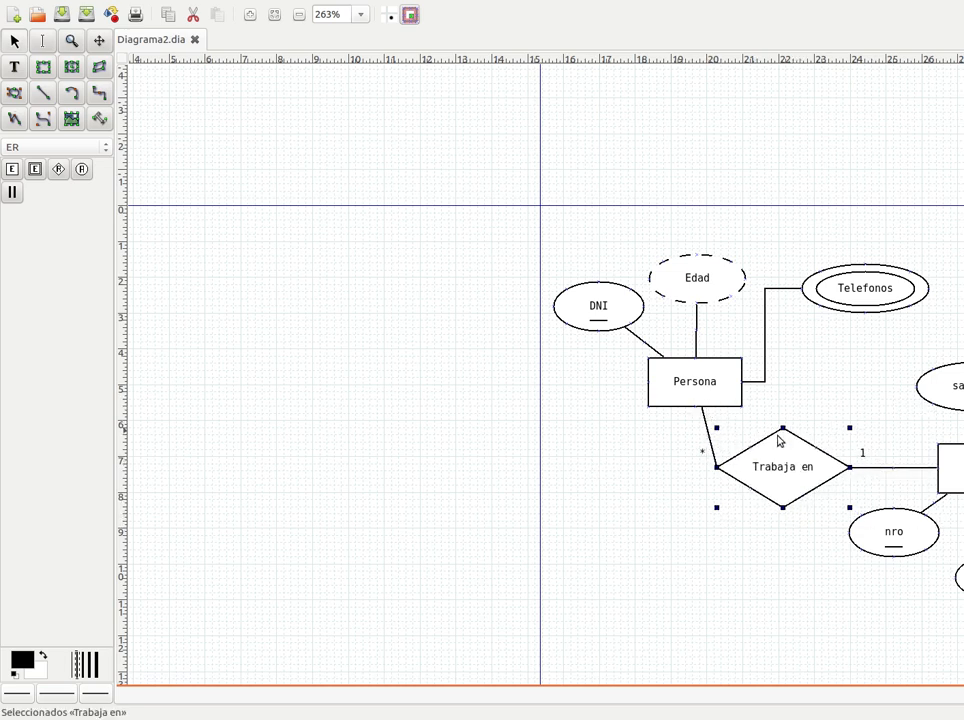
Mark the Empleo entity as weak (Débil) in its properties
double_click(950, 468)
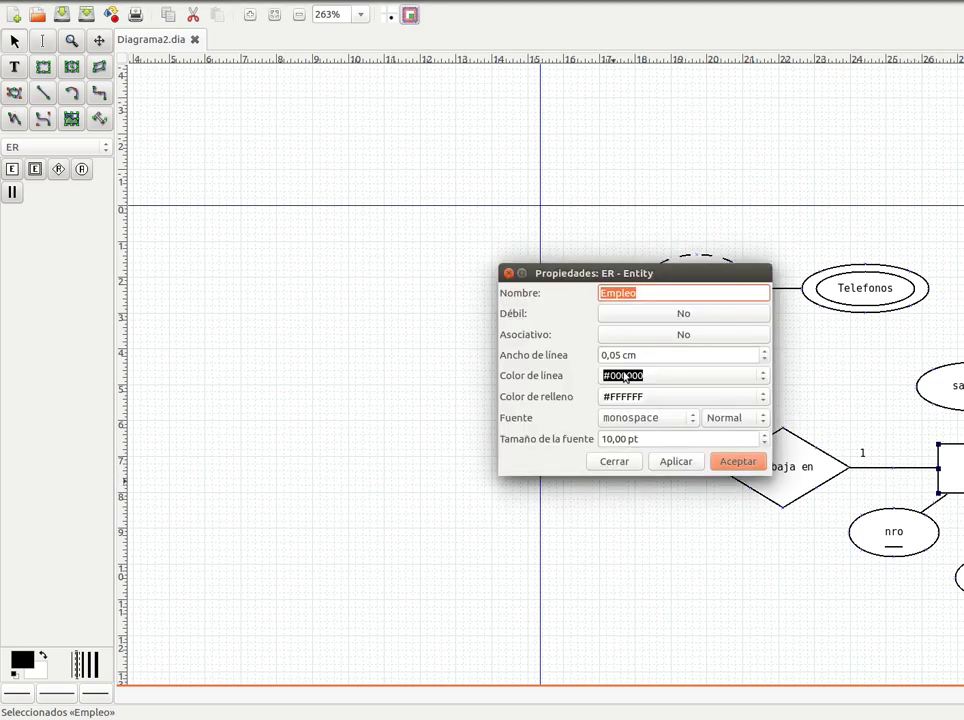
left_click(641, 316)
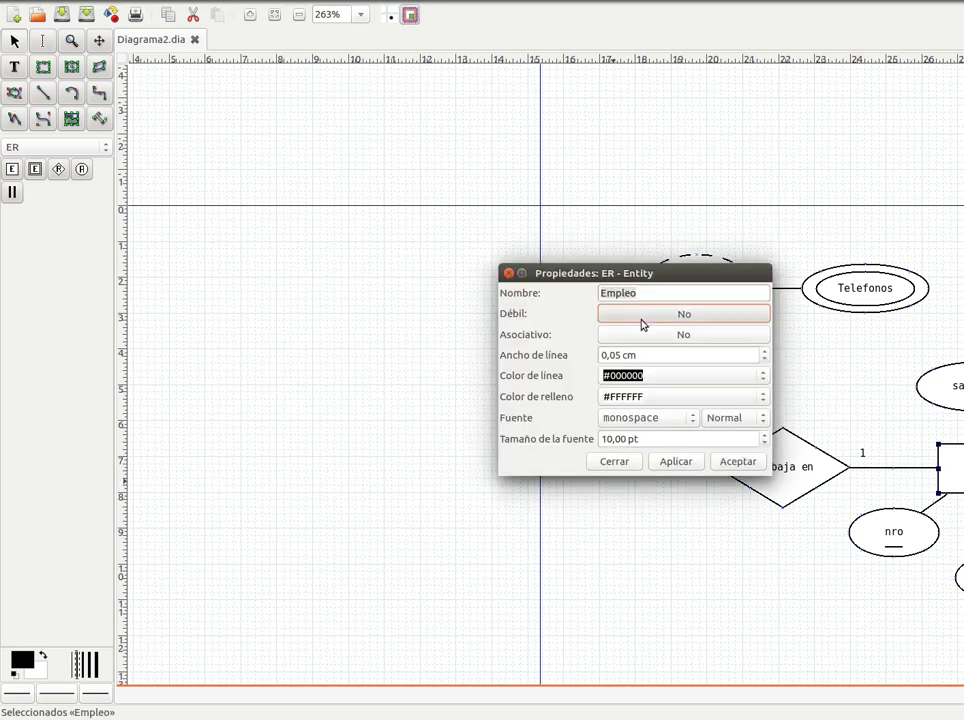
left_click(731, 467)
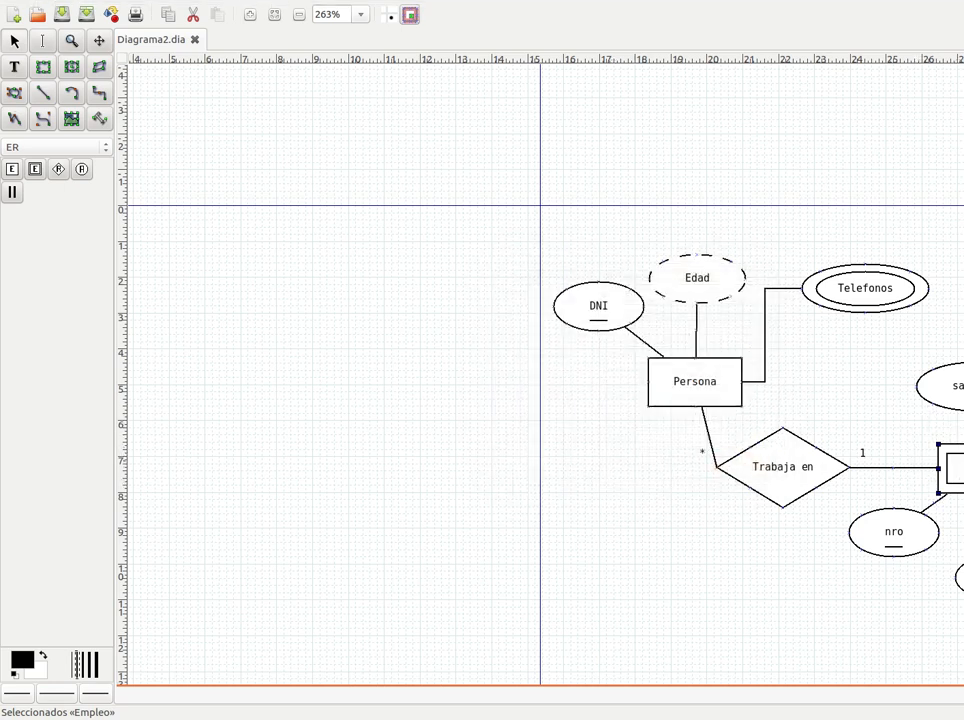
Set the Débil option of the Empleo entity back to No
double_click(950, 467)
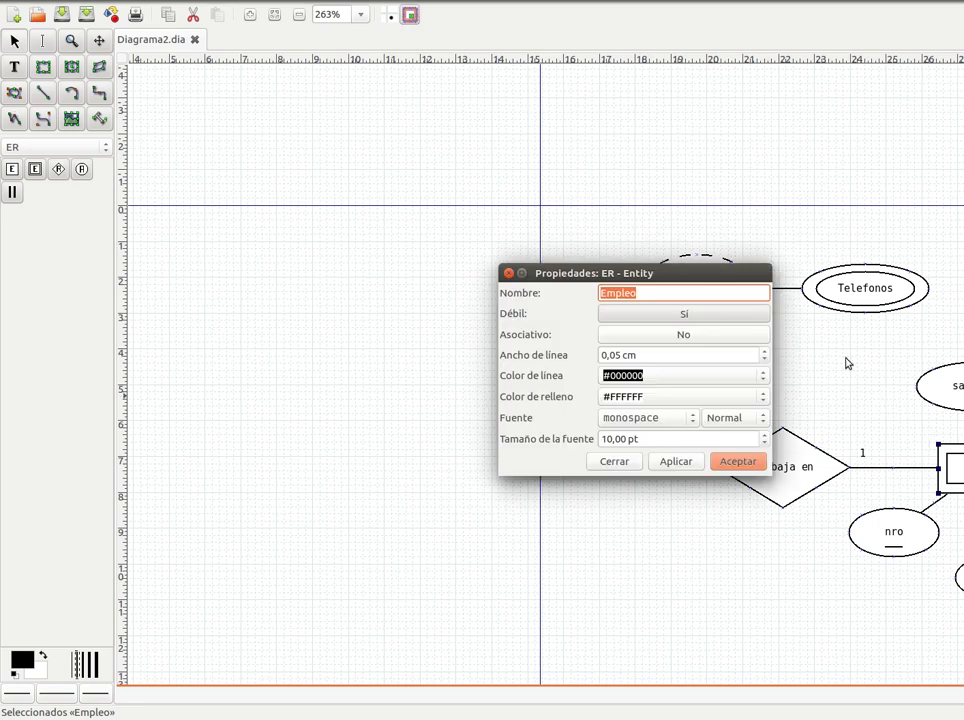
left_click(690, 316)
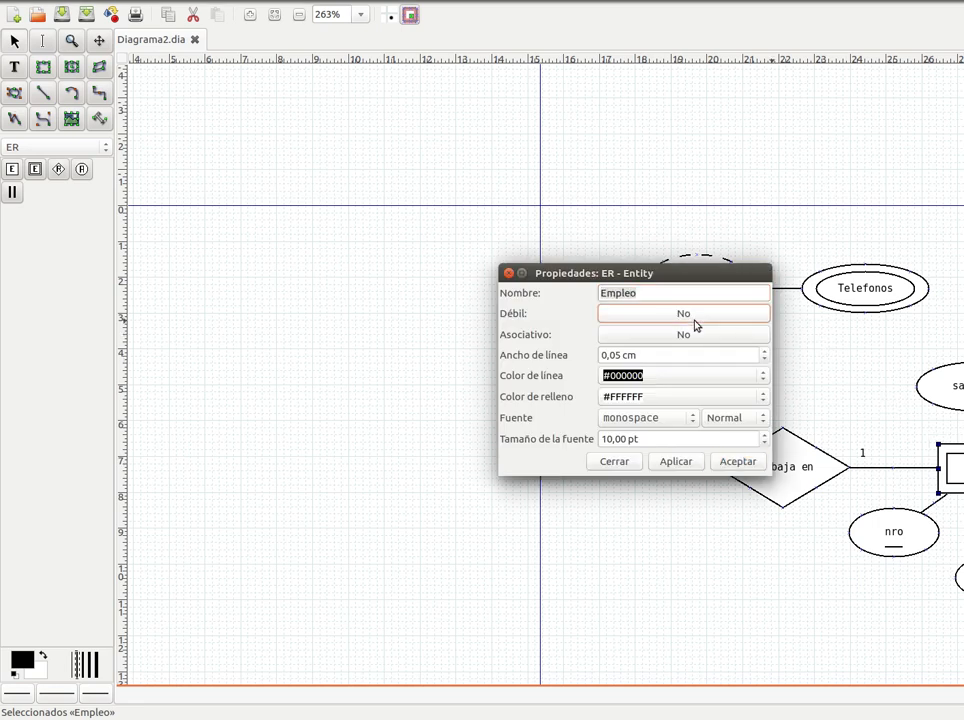
left_click(738, 461)
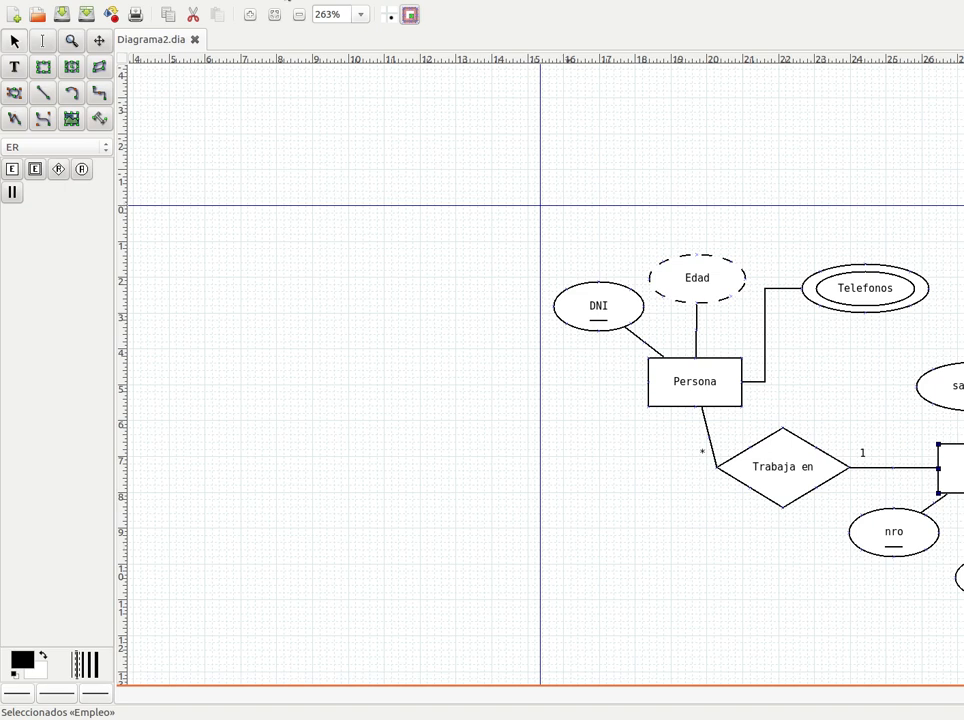
Examine the complete ER diagram with Persona, Trabaja en, Empleo and their attributes
left_click(300, 15)
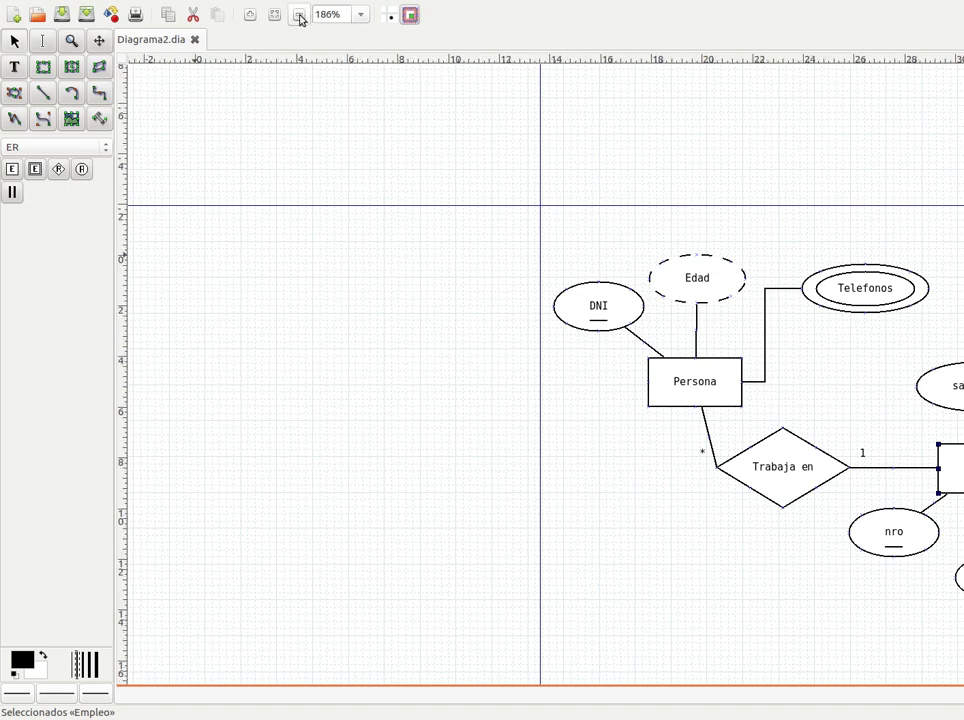
left_click(300, 15)
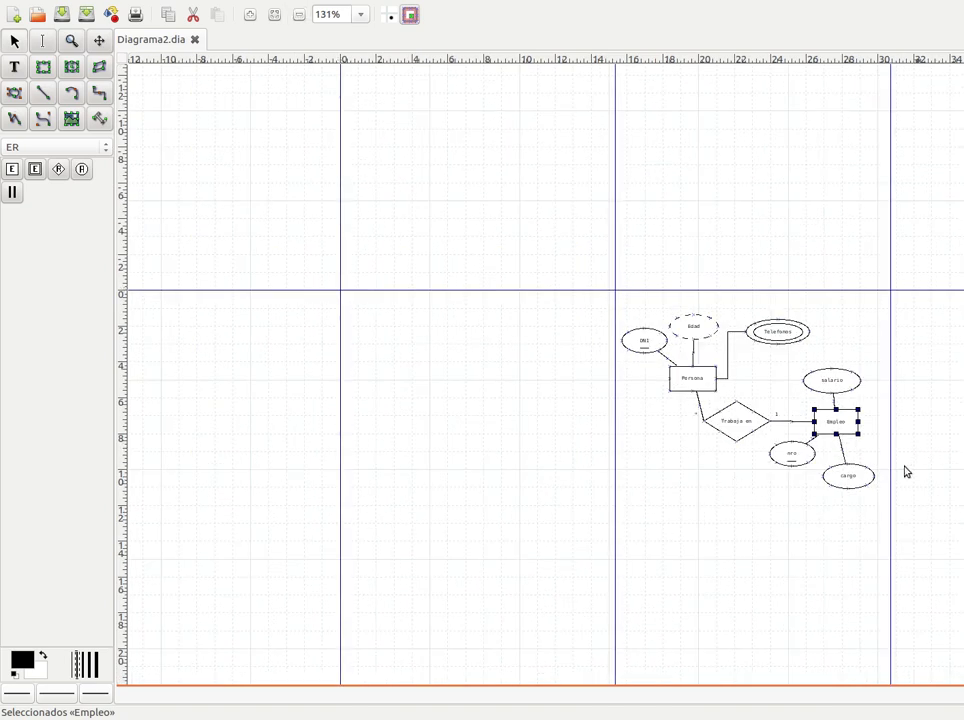
scroll(818, 458, "down", 3)
scroll(818, 460, "down", 3)
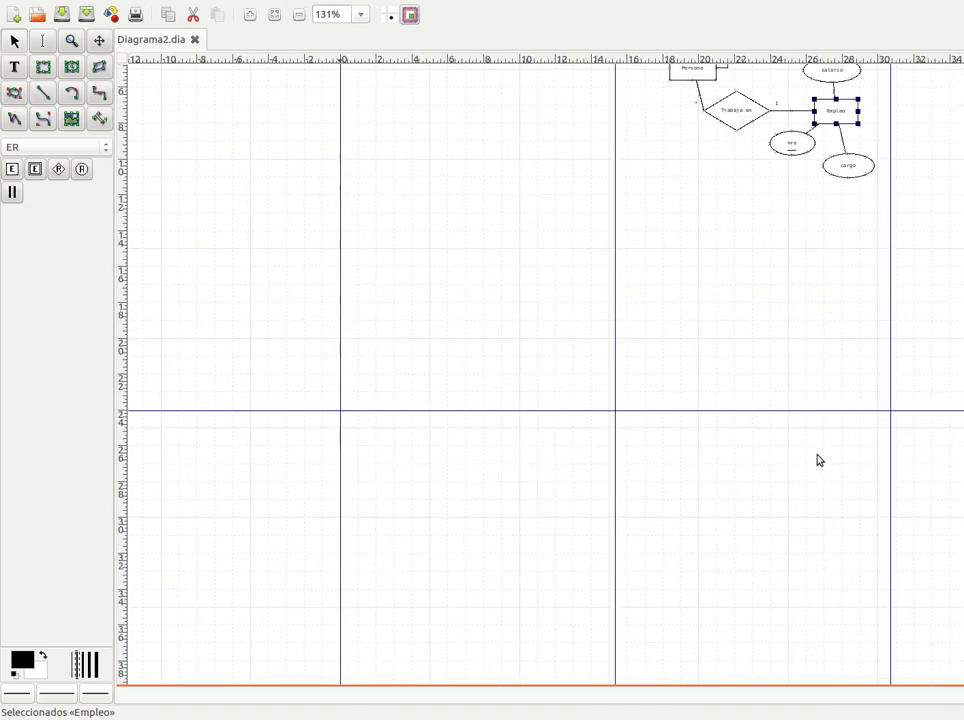
scroll(818, 460, "up", 3)
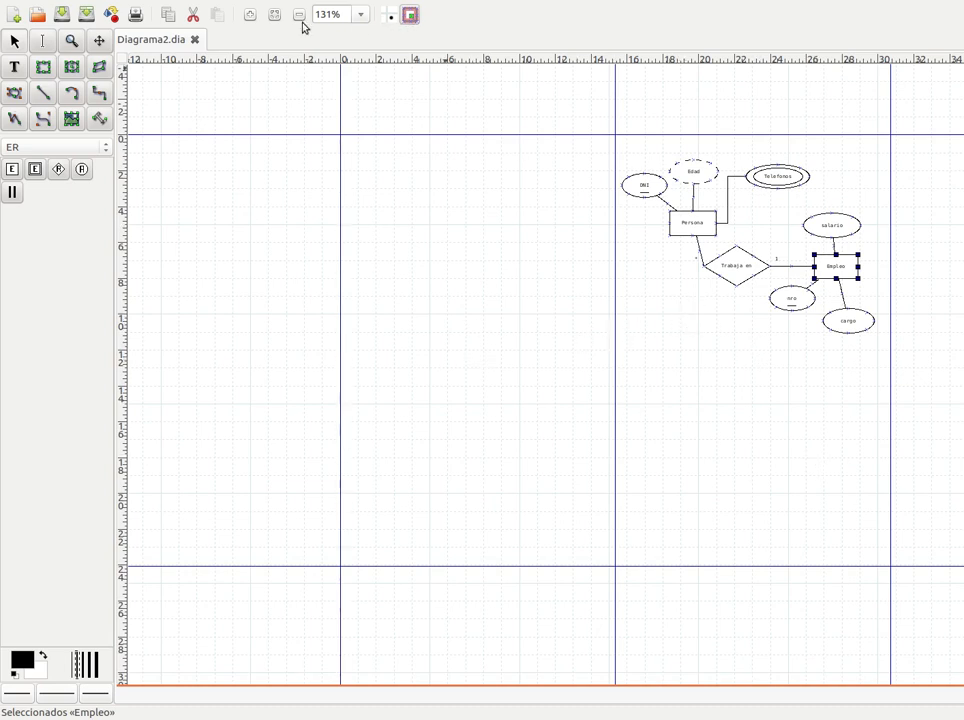
left_click(250, 15)
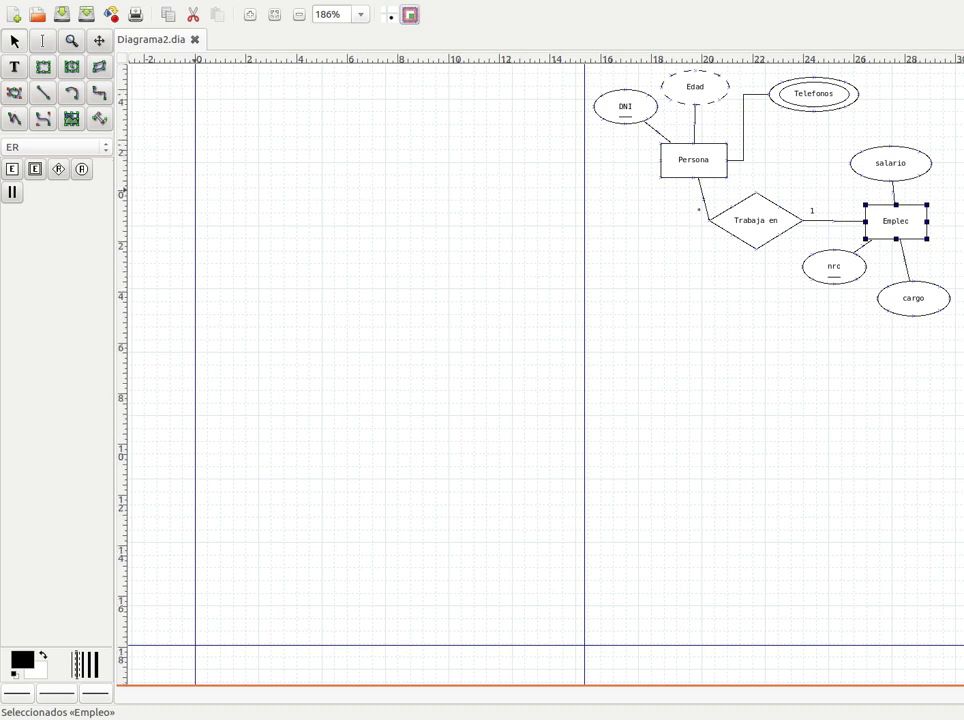
scroll(543, 370, "up", 3)
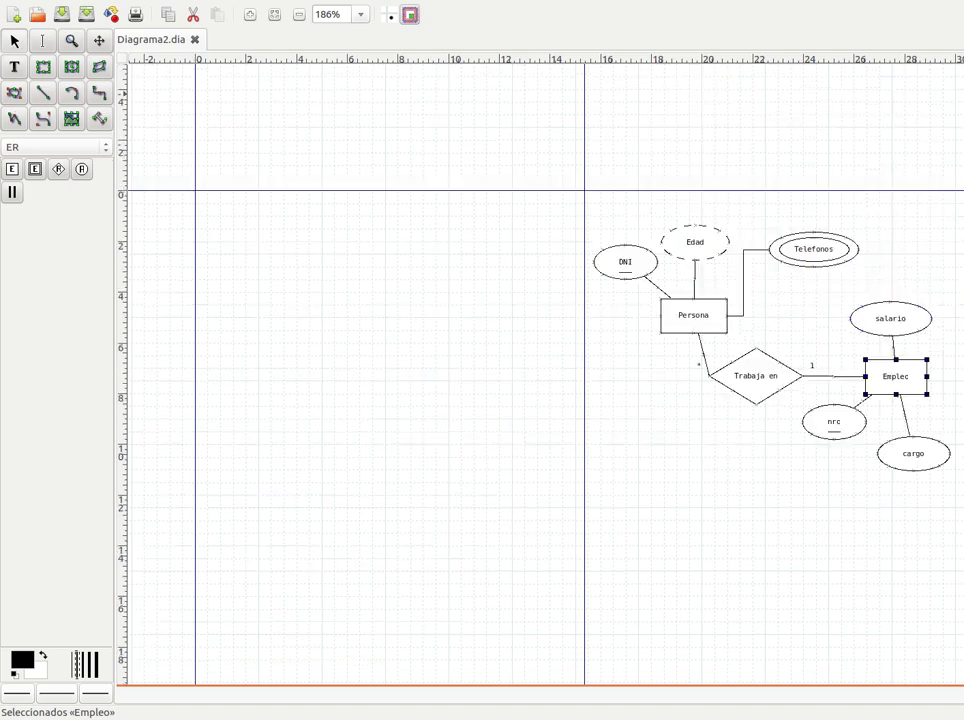
left_click(252, 17)
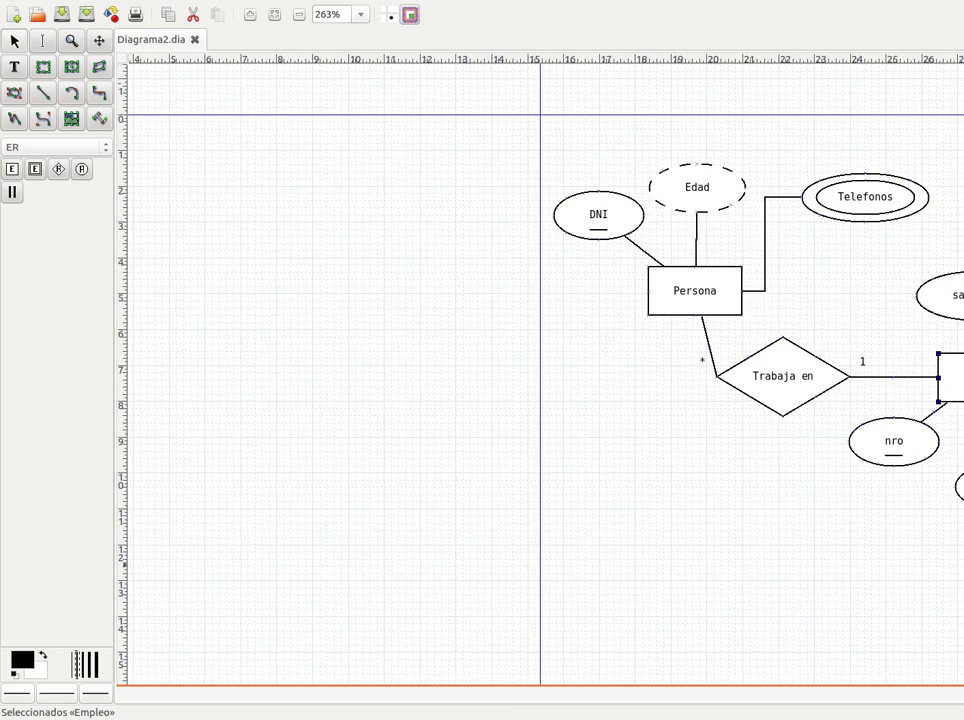
Place a table from the Base de datos shapes in the free area below the ER diagram and name it Persona
scroll(577, 415, "down", 3)
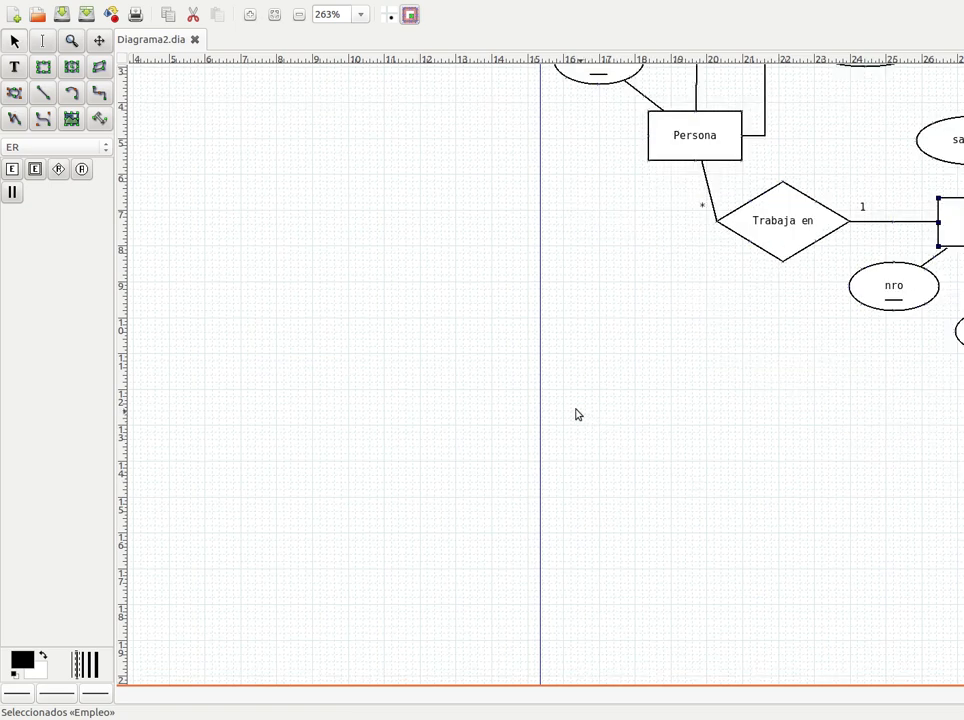
left_click(105, 152)
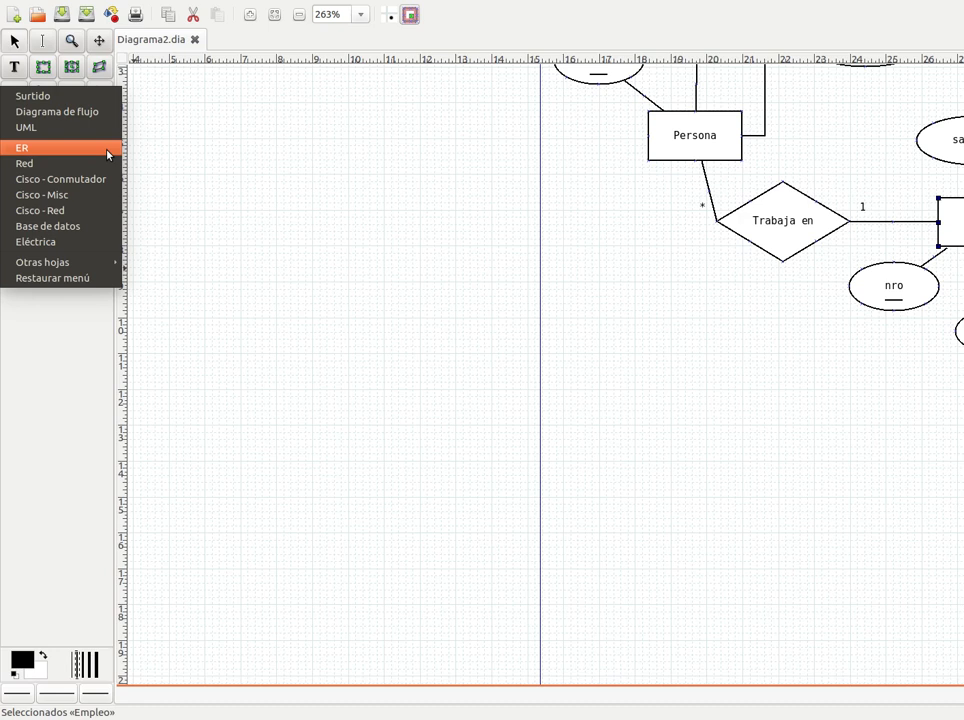
left_click(95, 228)
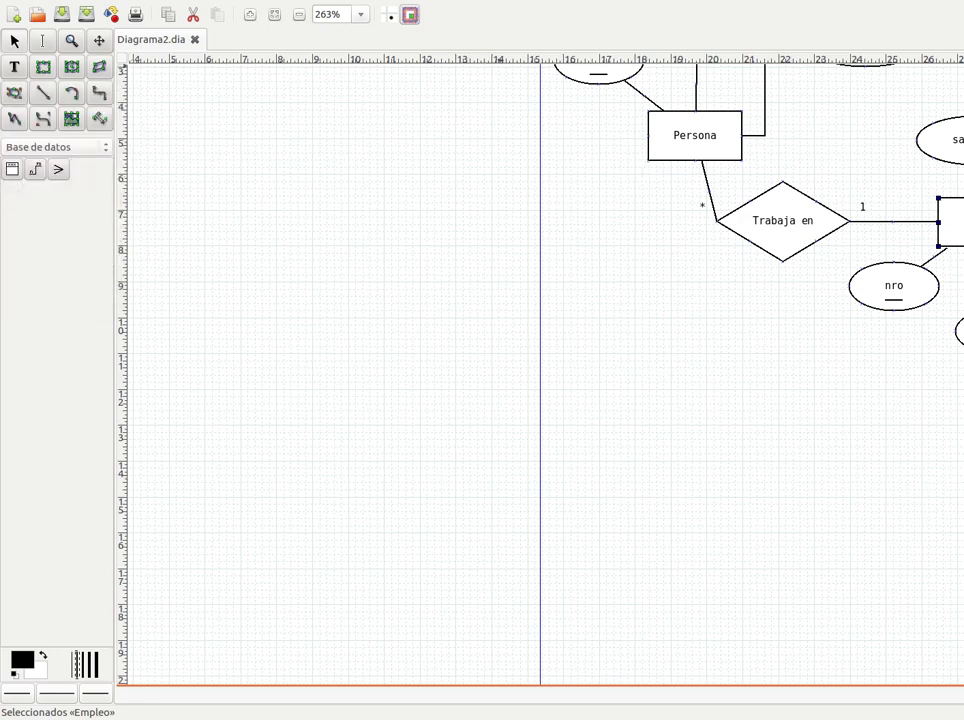
left_click(11, 170)
mouse_move(618, 333)
left_mouse_down()
mouse_move(665, 352)
mouse_move(615, 333)
left_mouse_up()
double_click(614, 332)
left_click_drag(592, 280, 519, 280)
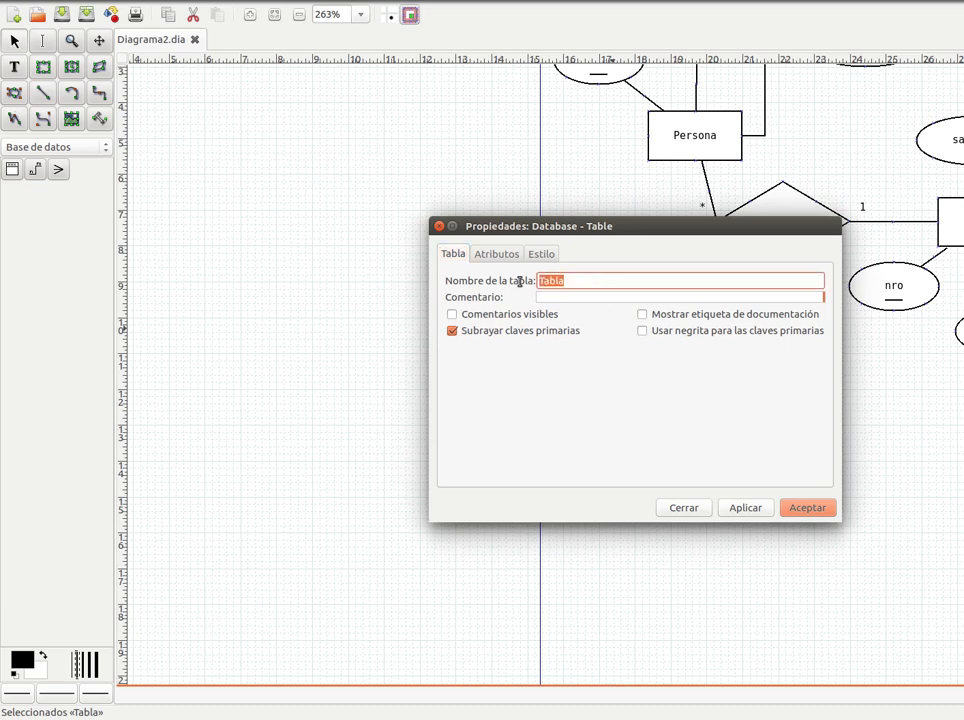
type("Persona")
Add a DNI attribute of type numeric to the Persona table and make it the primary key
left_click(497, 254)
left_click(772, 281)
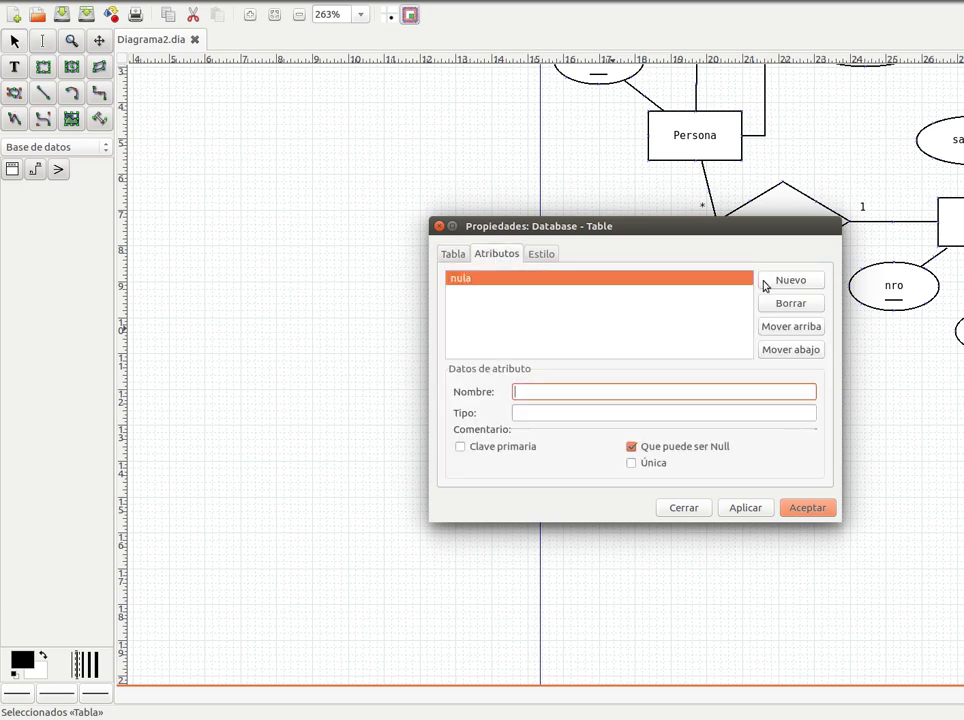
type("DNI")
left_click(583, 412)
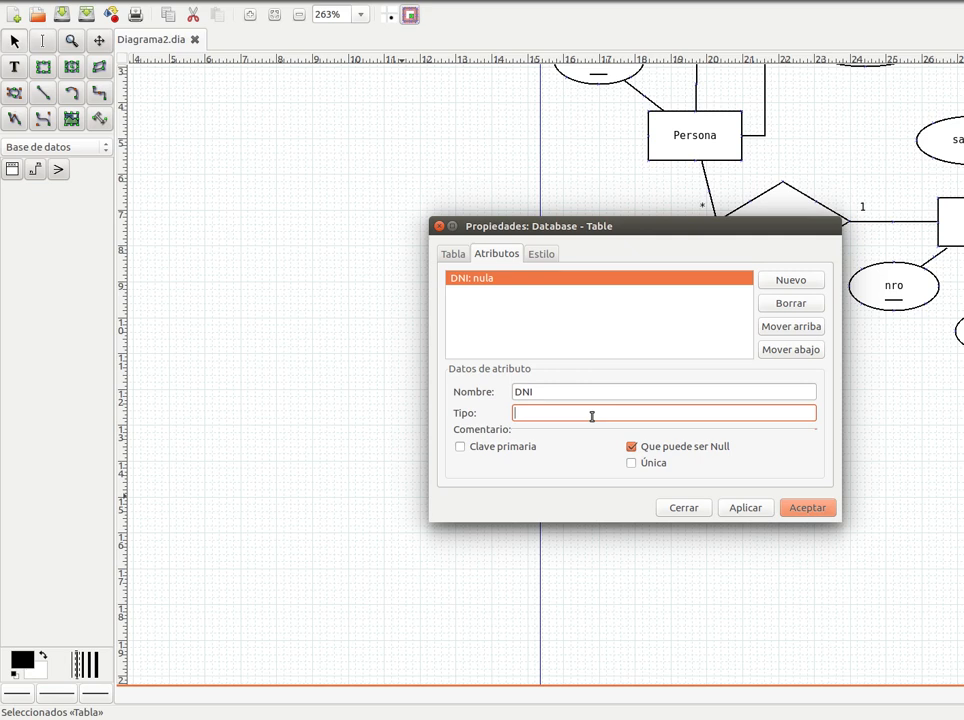
type("numeric")
left_click(461, 448)
Add a second attribute named Nombre to the Persona table
left_click(805, 284)
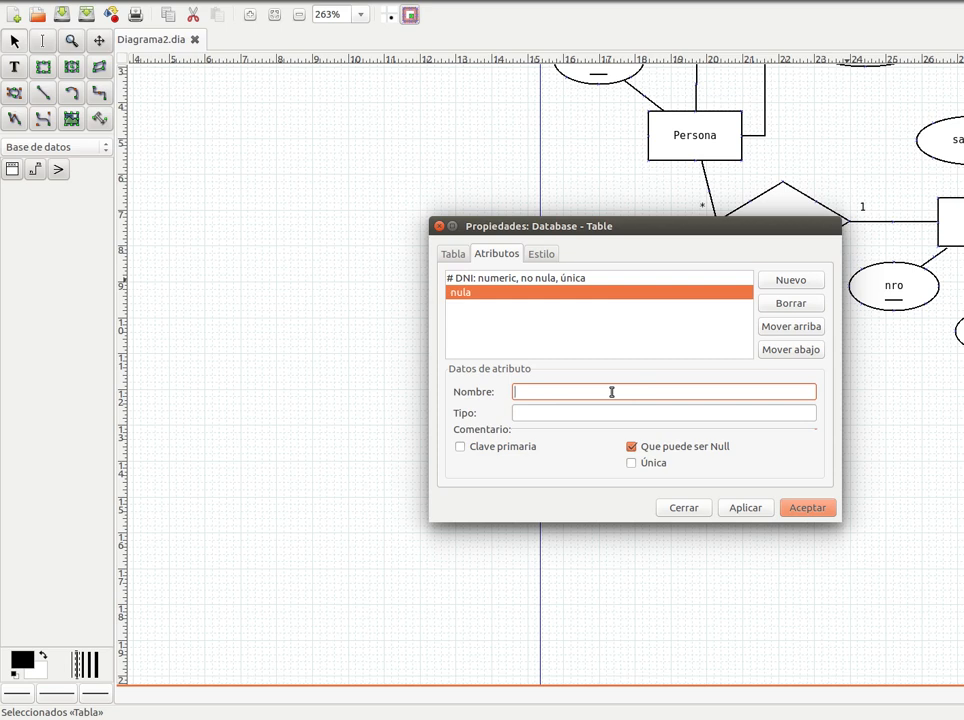
type("Nombre")
left_click(534, 413)
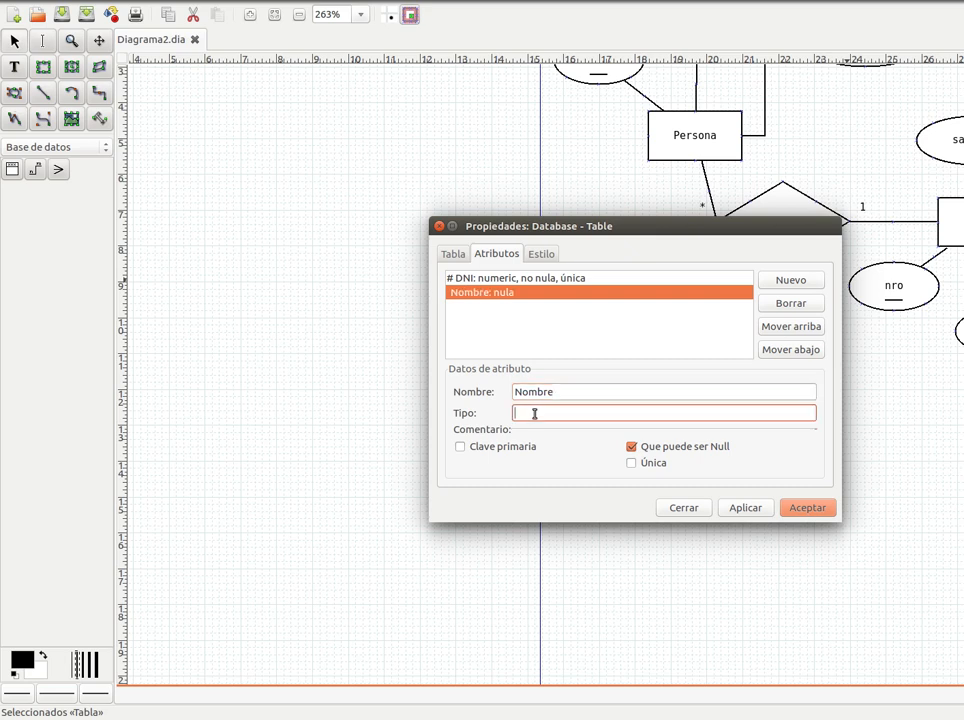
type("texto")
key("BackSpace")
key("BackSpace")
key("BackSpace")
key("BackSpace")
key("BackSpace")
type("string")
key("BackSpace")
key("BackSpace")
key("BackSpace")
key("BackSpace")
key("BackSpace")
key("BackSpace")
Set the Nombre attribute's type to varchar(50) and accept the table properties
type("texto(50)")
key("Left")
key("Left")
key("Left")
key("Left")
key("BackSpace")
key("BackSpace")
key("BackSpace")
key("BackSpace")
key("BackSpace")
type("varchar")
left_click(800, 510)
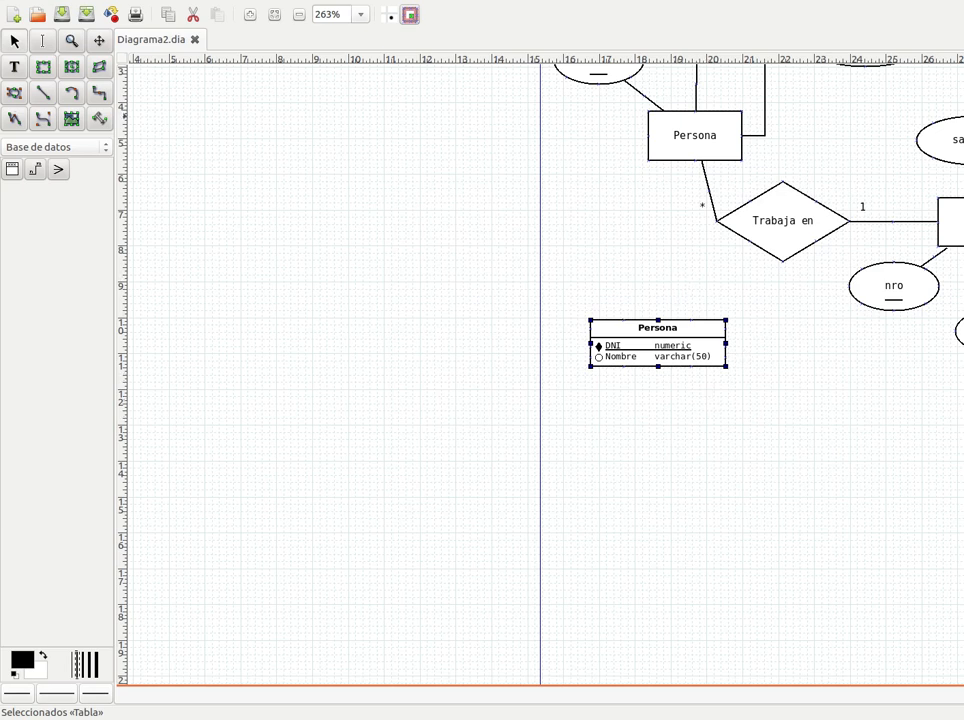
Reopen the Persona table's properties and add an edad attribute of type numeric
scroll(540, 370, "up", 1)
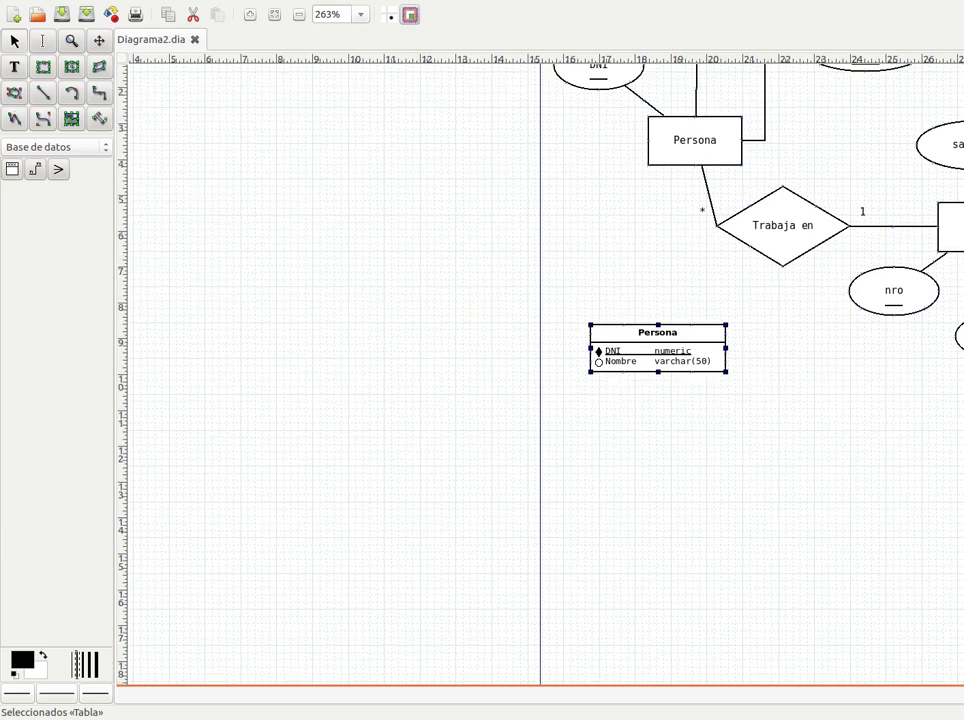
scroll(540, 370, "up", 2)
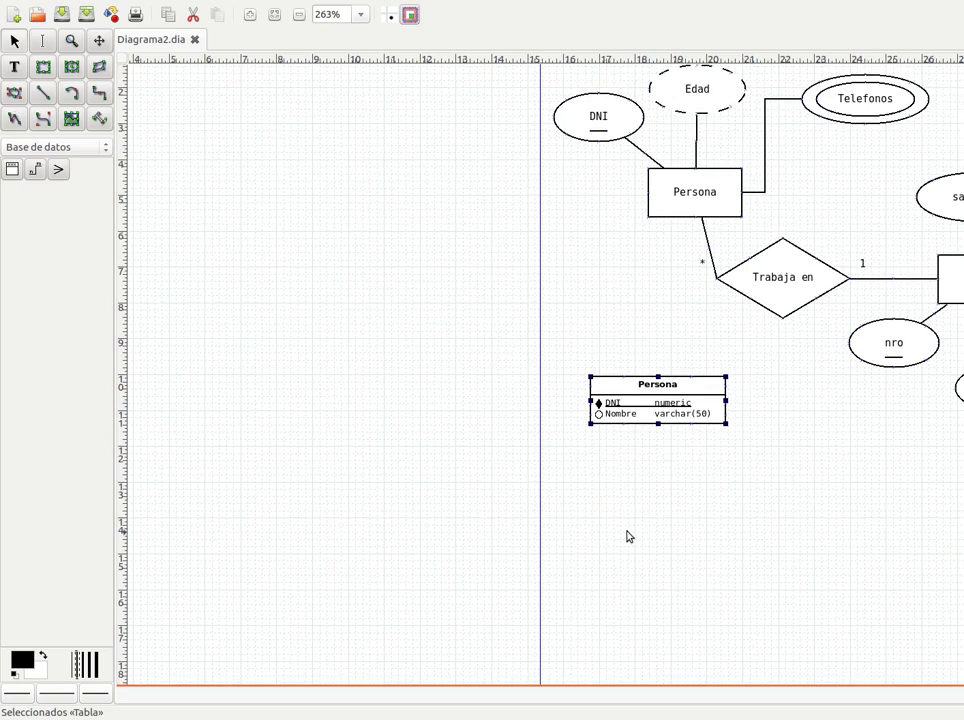
double_click(641, 388)
left_click(782, 281)
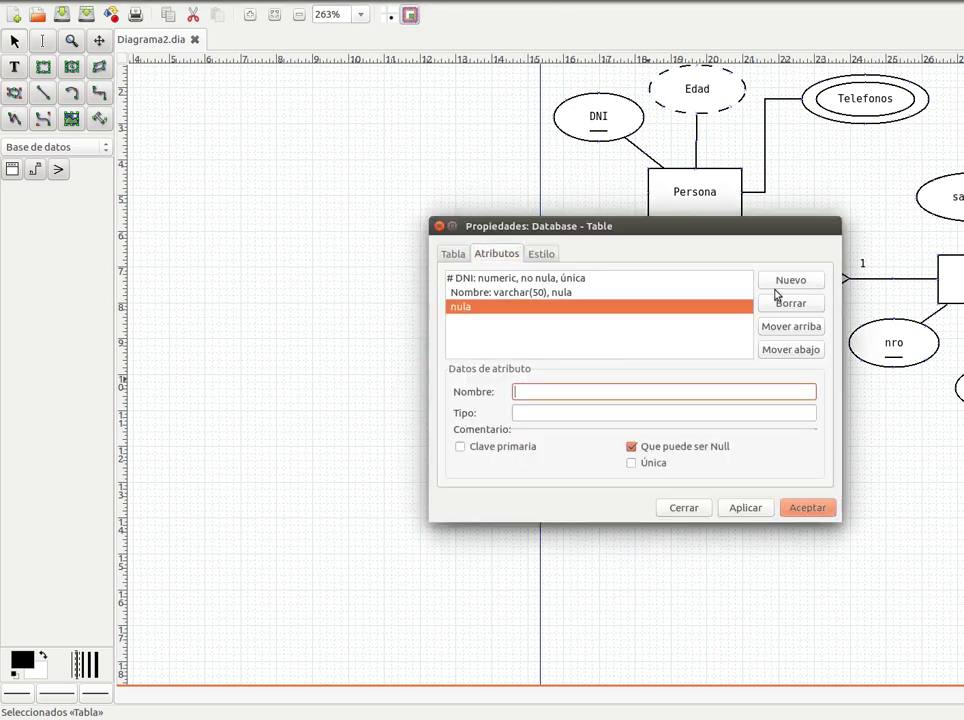
type("edad")
key("Tab")
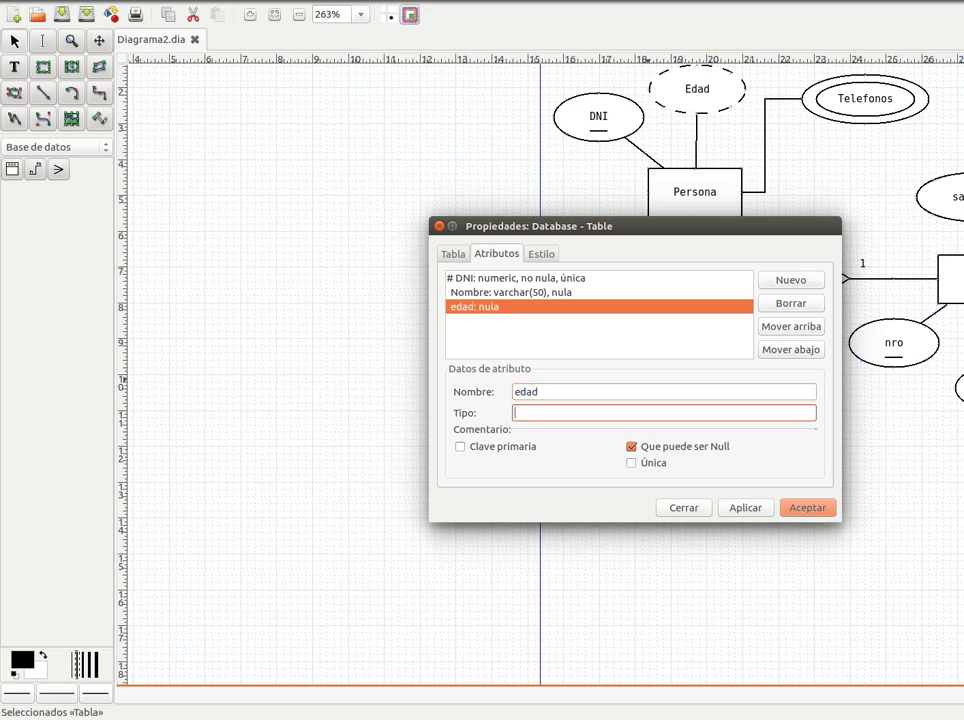
type("numeric")
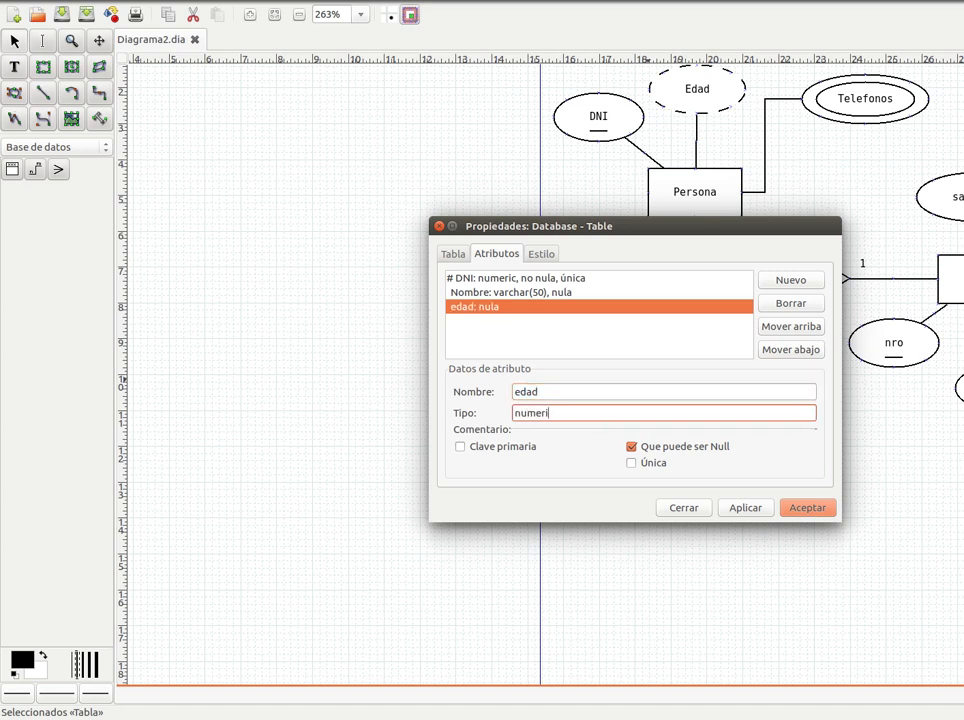